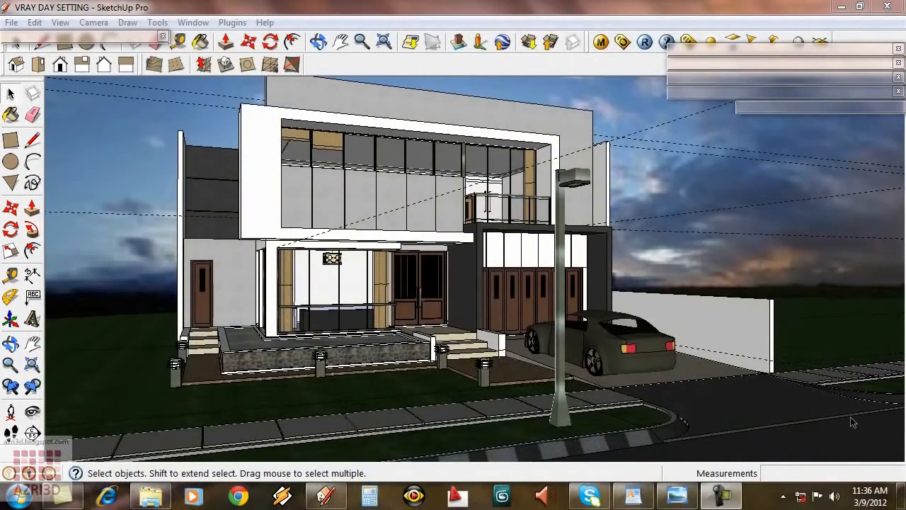
# - Save a close three-quarter front view of the house with the parked car as a new scene
pyautogui.moveTo(335, 322)
pyautogui.mouseDown(button='middle')
pyautogui.moveTo(416, 323)
pyautogui.moveTo(262, 318)
pyautogui.moveTo(323, 314)
pyautogui.mouseUp(button='middle')
pyautogui.scroll(-3, 295, 257)
pyautogui.moveTo(272, 200); pyautogui.dragTo(263, 182, button='middle')
pyautogui.scroll(-5, 328, 308)
pyautogui.scroll(4, 361, 257)
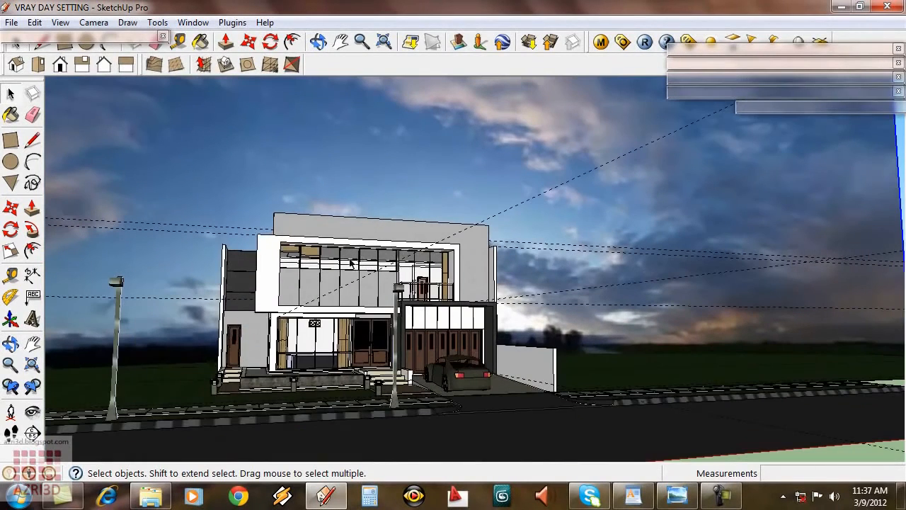
pyautogui.moveTo(337, 279); pyautogui.dragTo(316, 303, button='middle')
pyautogui.scroll(1, 315, 302)
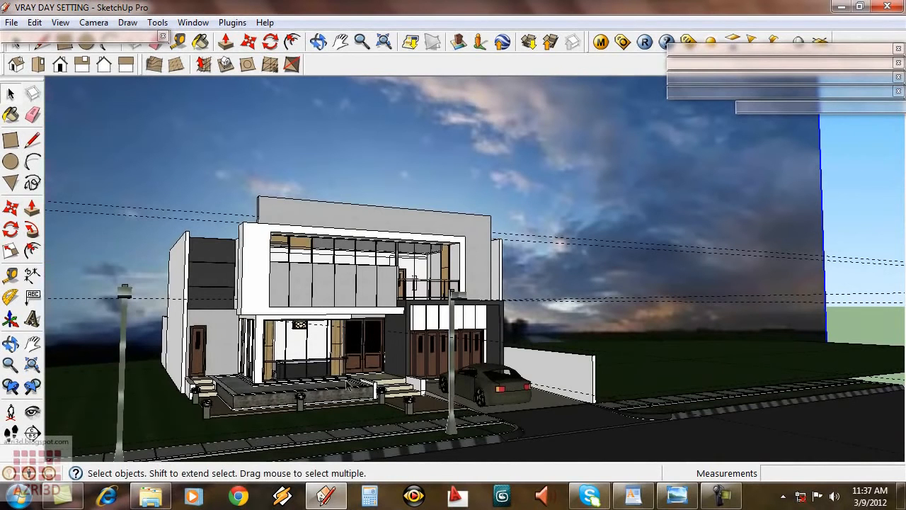
pyautogui.scroll(4, 334, 378)
pyautogui.moveTo(266, 321); pyautogui.dragTo(315, 323, button='middle')
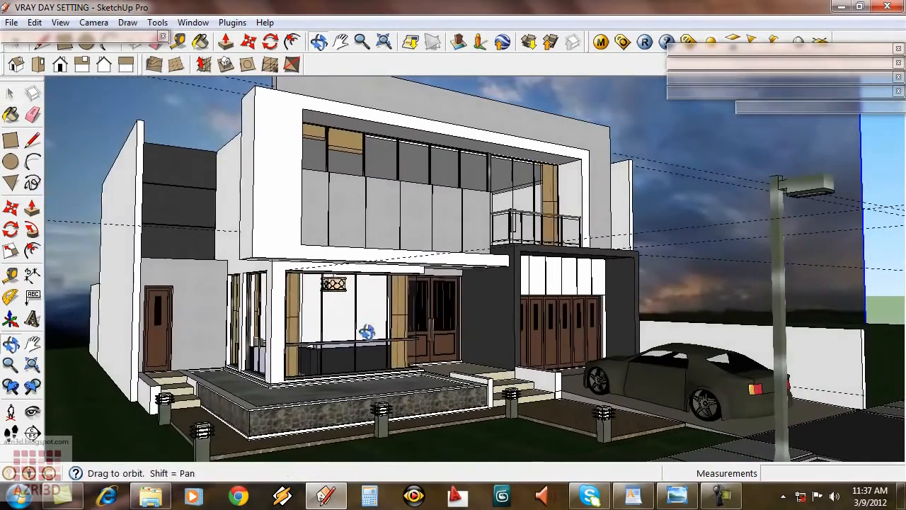
pyautogui.scroll(3, 366, 331)
pyautogui.scroll(1, 381, 335)
pyautogui.moveTo(381, 336); pyautogui.dragTo(351, 343, button='middle')
pyautogui.scroll(-1, 351, 343)
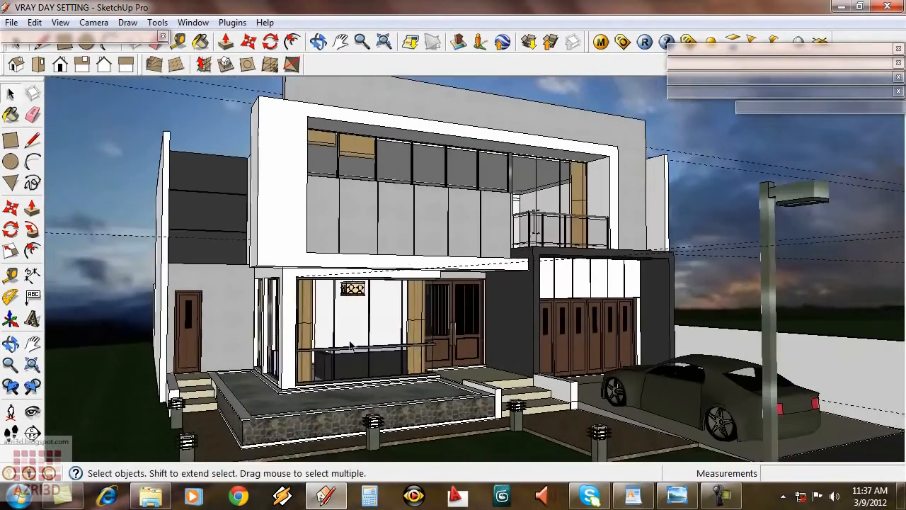
pyautogui.click(686, 78)
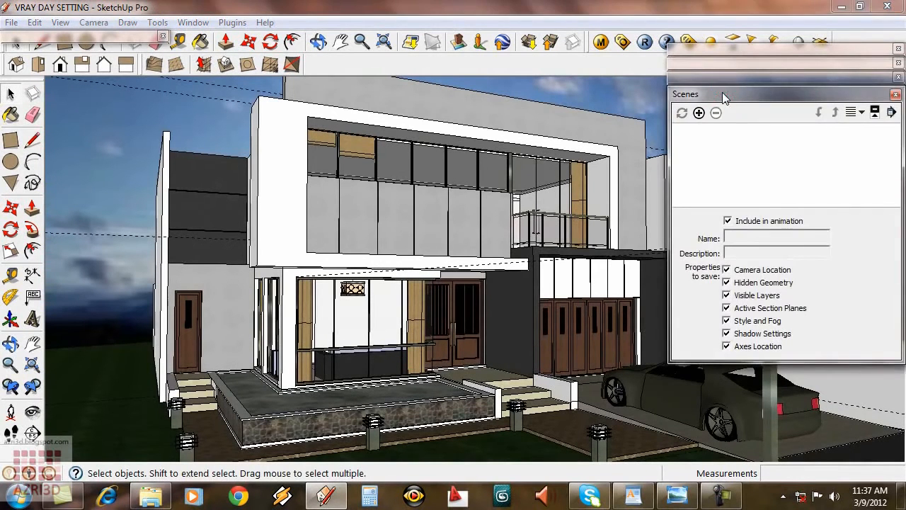
pyautogui.click(699, 113)
pyautogui.click(710, 96)
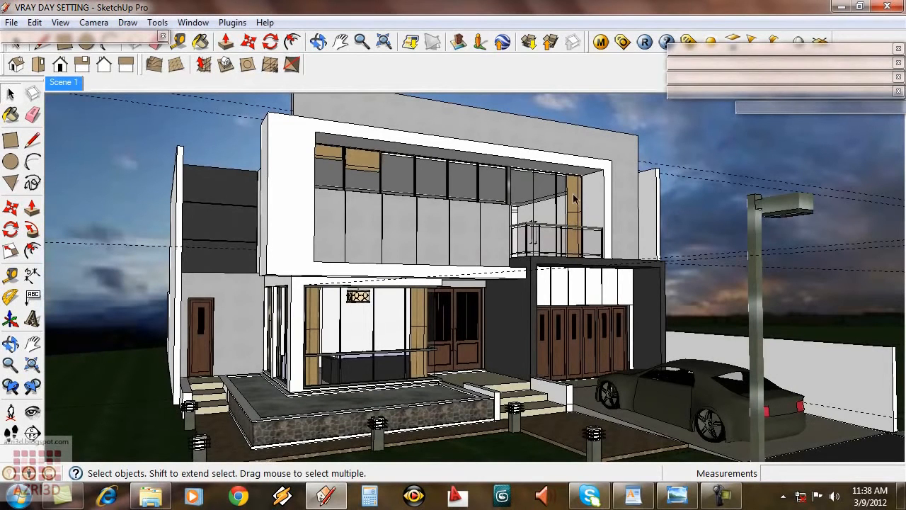
# - In the V-Ray global switches, enable Hidden Lights and set the materials' Max Depth to 2
pyautogui.click(623, 43)
pyautogui.click(440, 168)
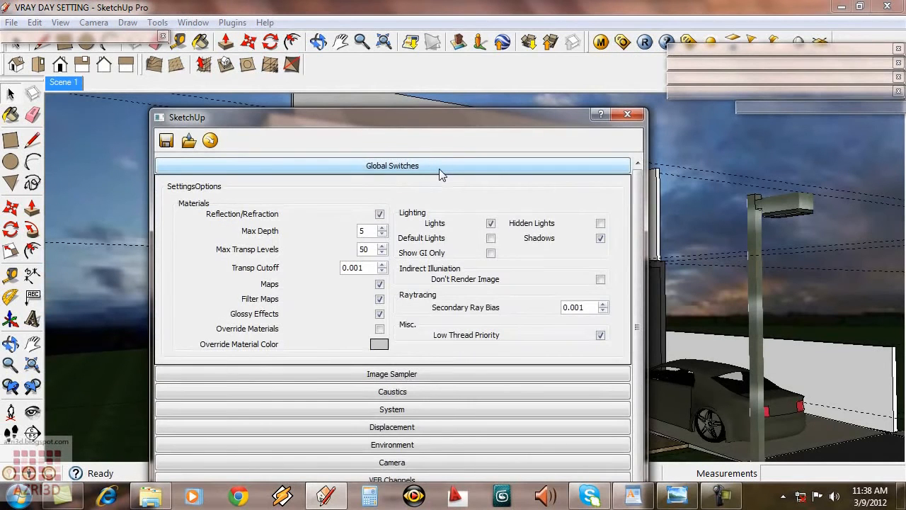
pyautogui.click(601, 224)
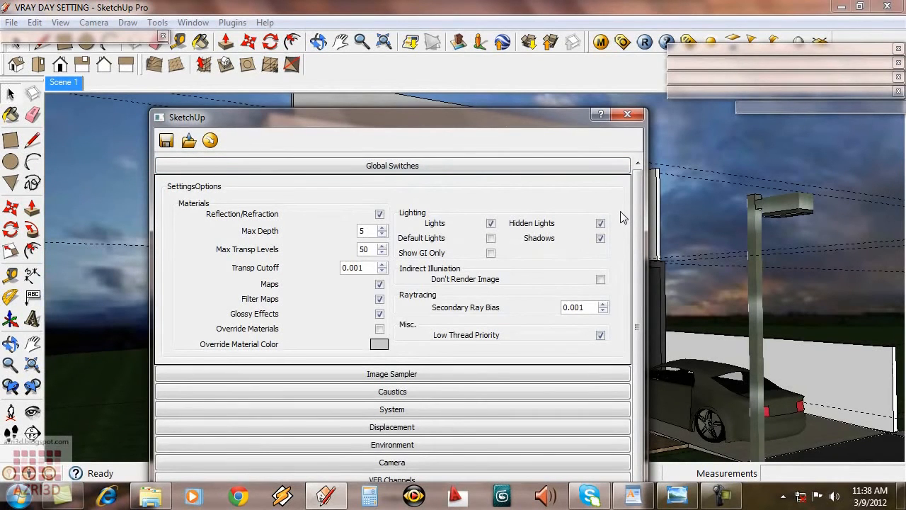
pyautogui.doubleClick(364, 231)
pyautogui.write('2')
# - Set the image sampler's antialiasing filter to Catmull Rom and its Max Subdivs to 4
pyautogui.click(361, 374)
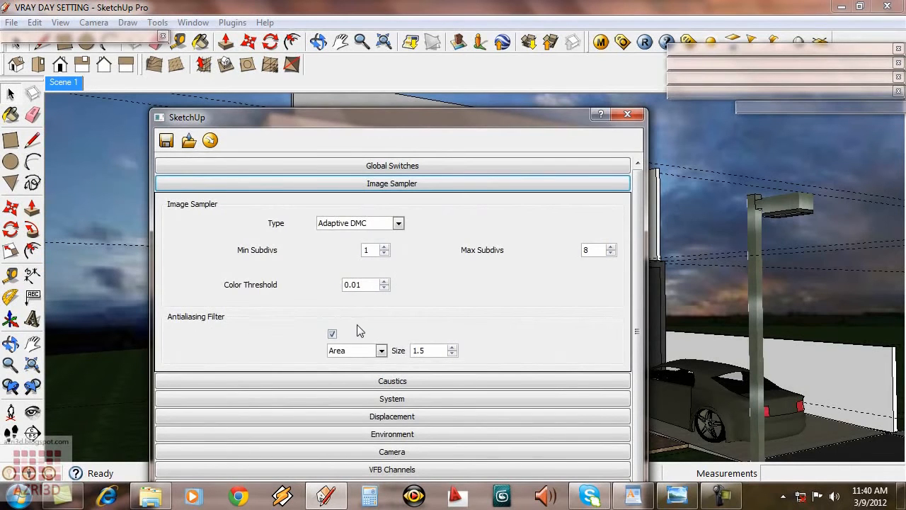
pyautogui.click(364, 351)
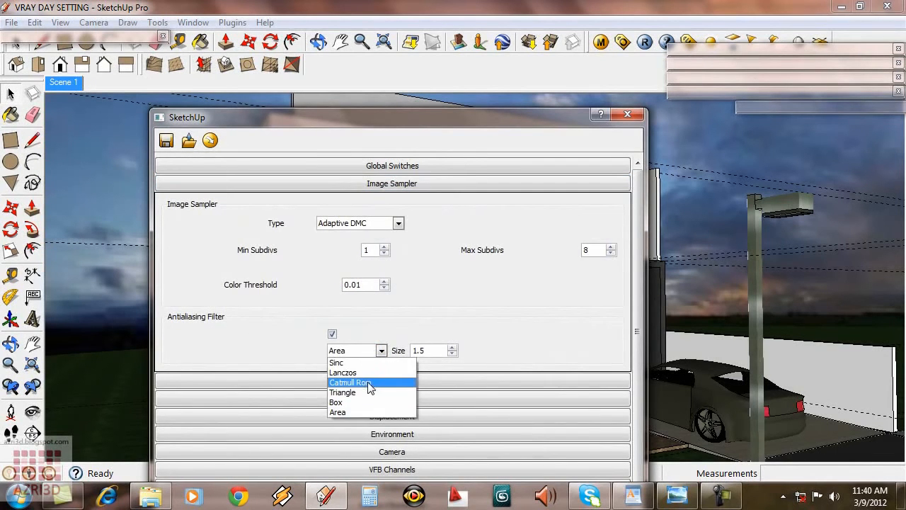
pyautogui.click(368, 383)
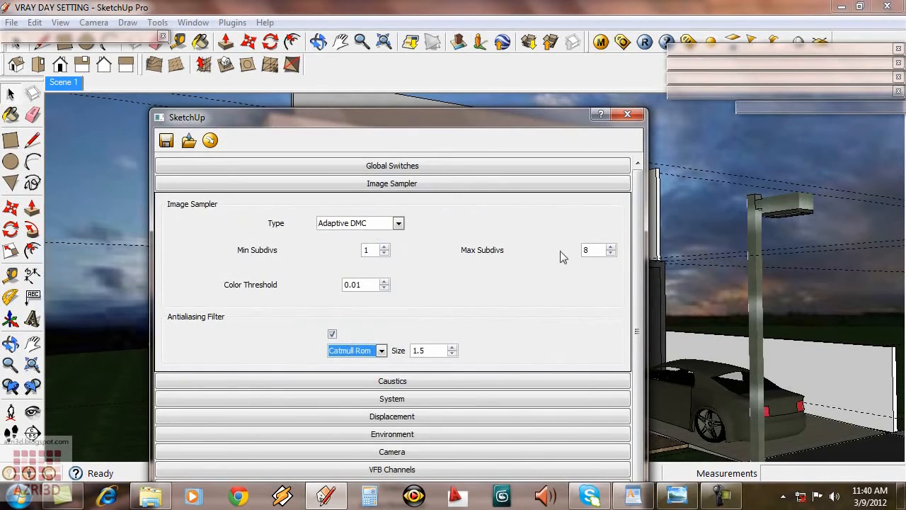
pyautogui.moveTo(600, 250); pyautogui.dragTo(505, 288)
pyautogui.write('4')
# - In the system settings, set the raycaster Max Depth to 85 and the region order to Top-Bottom
pyautogui.click(392, 399)
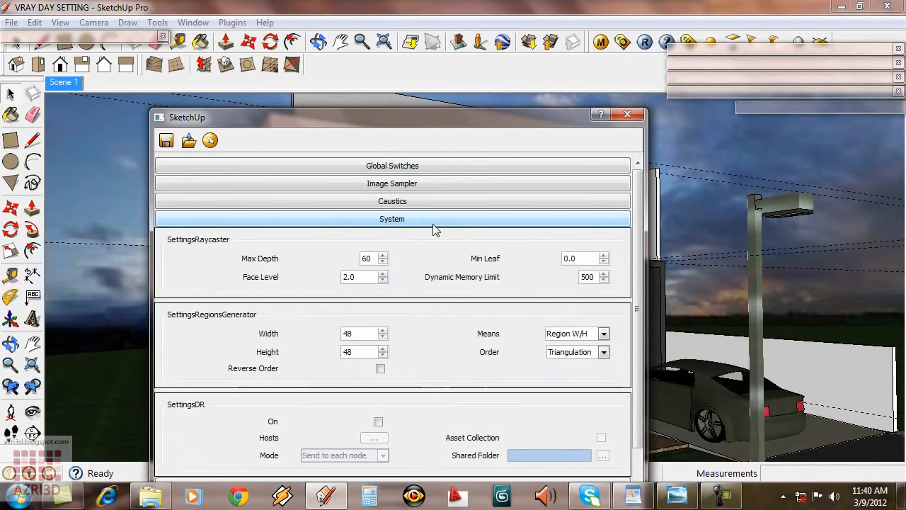
pyautogui.doubleClick(368, 258)
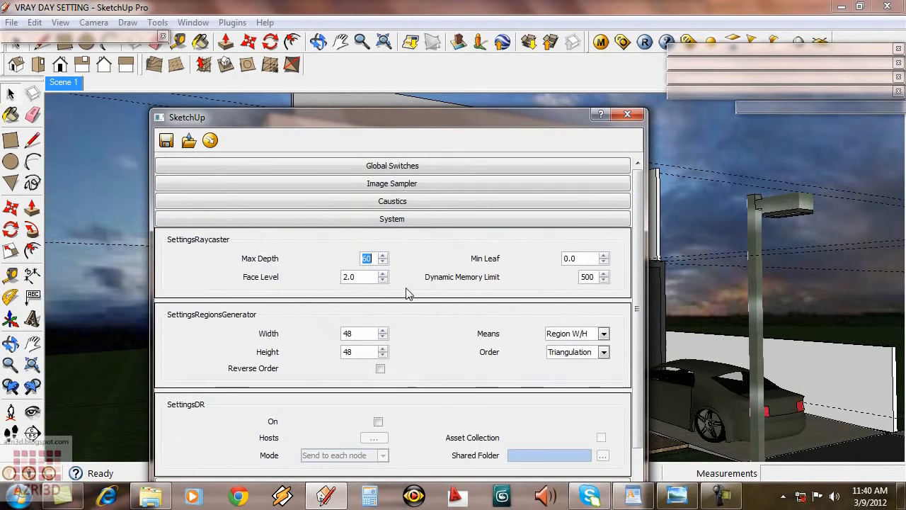
pyautogui.write('85')
pyautogui.click(585, 353)
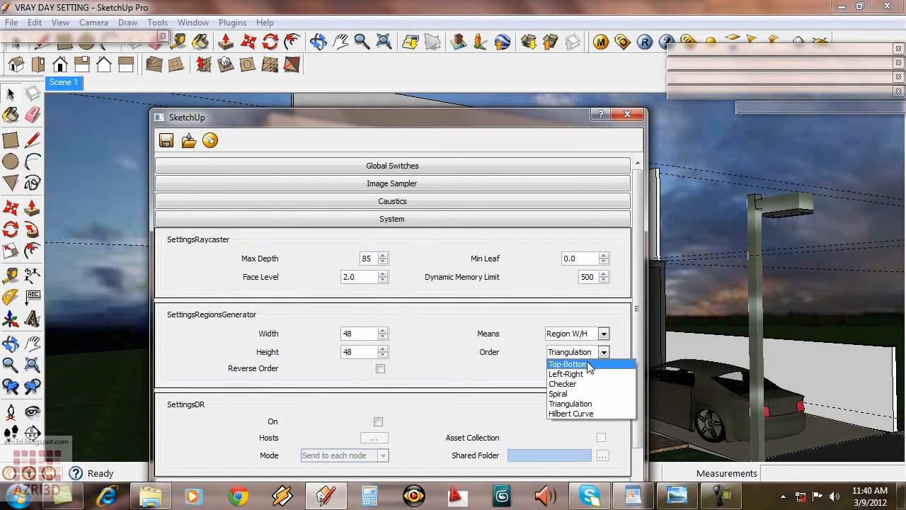
pyautogui.click(588, 364)
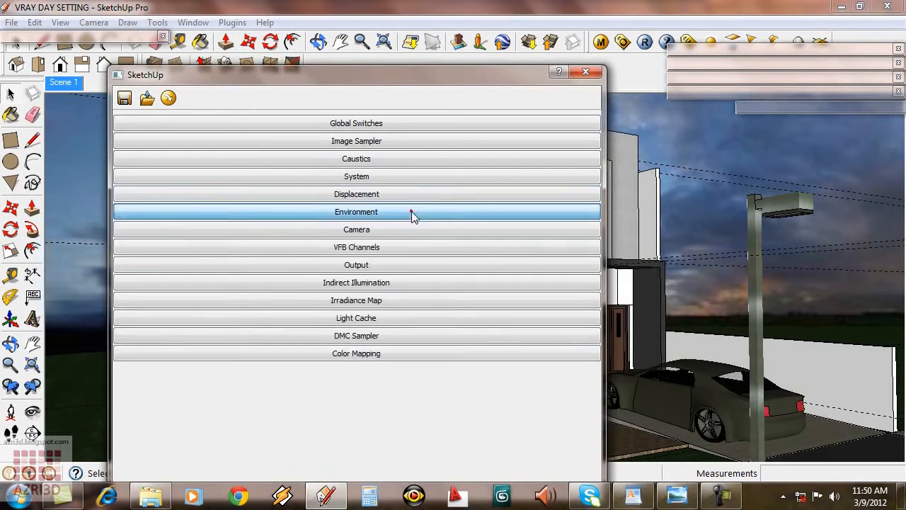
# - In the environment's GI sky texture, set the sunlight intensity to 0.5 and ozone to 1.0
pyautogui.click(411, 213)
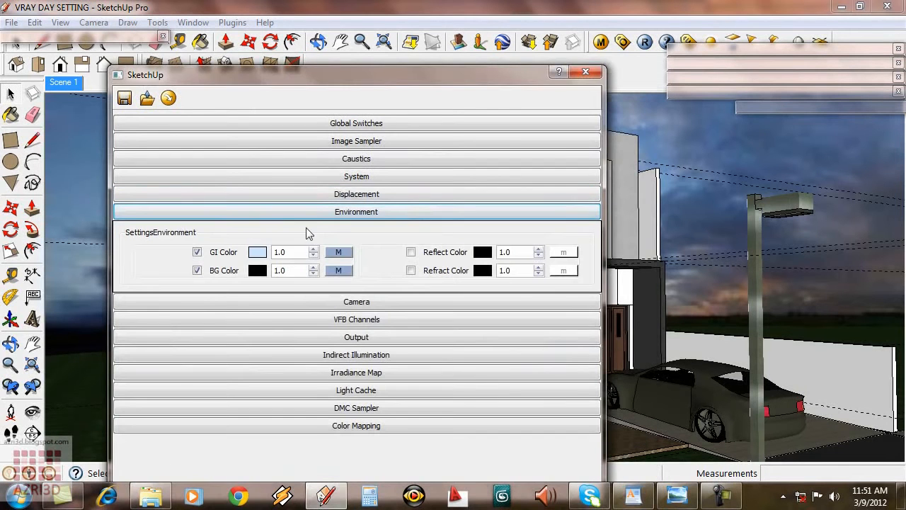
pyautogui.click(339, 253)
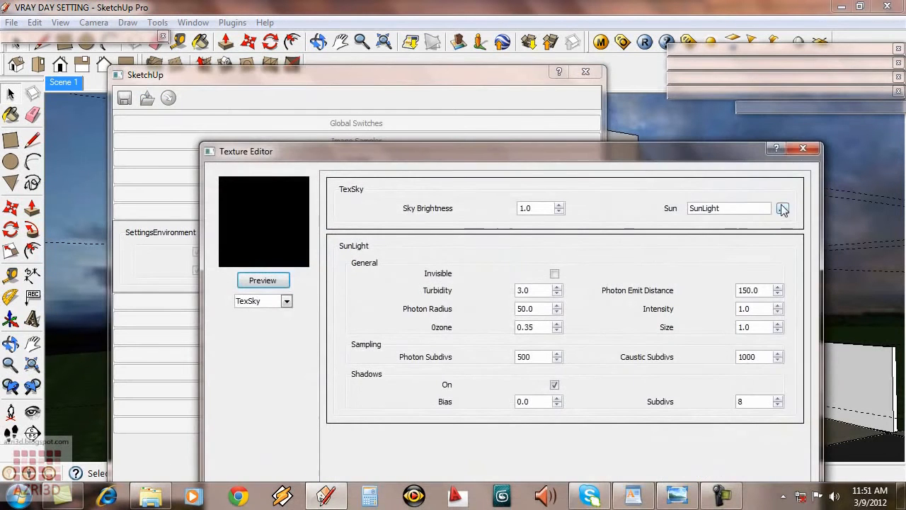
pyautogui.moveTo(715, 151); pyautogui.dragTo(660, 40)
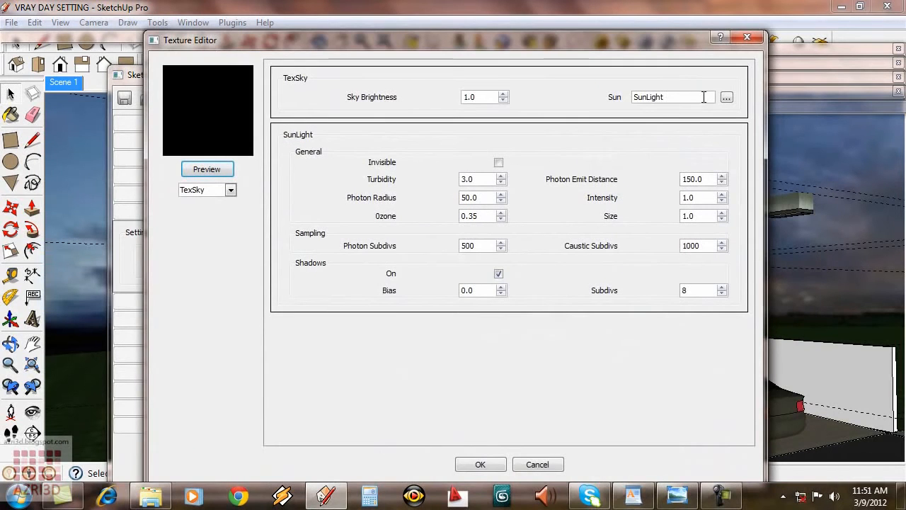
pyautogui.moveTo(705, 198); pyautogui.dragTo(682, 198)
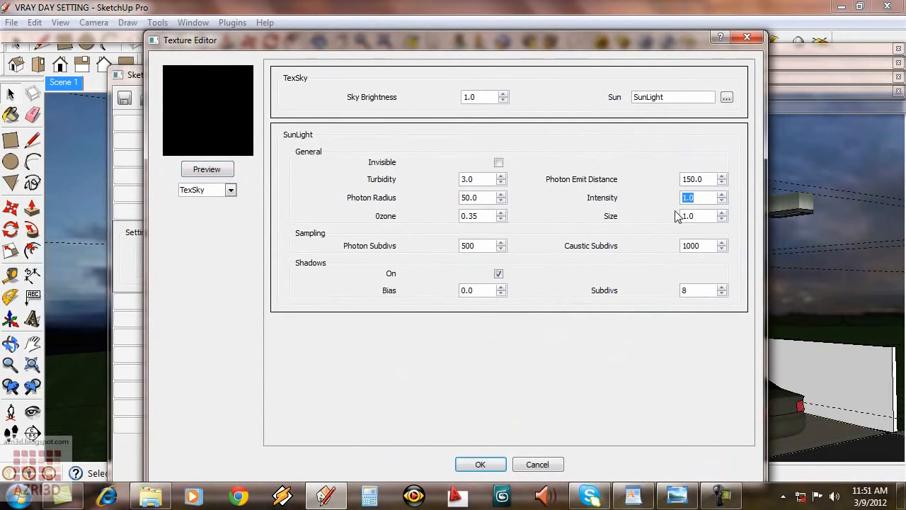
pyautogui.write('0.5')
pyautogui.moveTo(485, 216); pyautogui.dragTo(479, 198)
pyautogui.write('1.0')
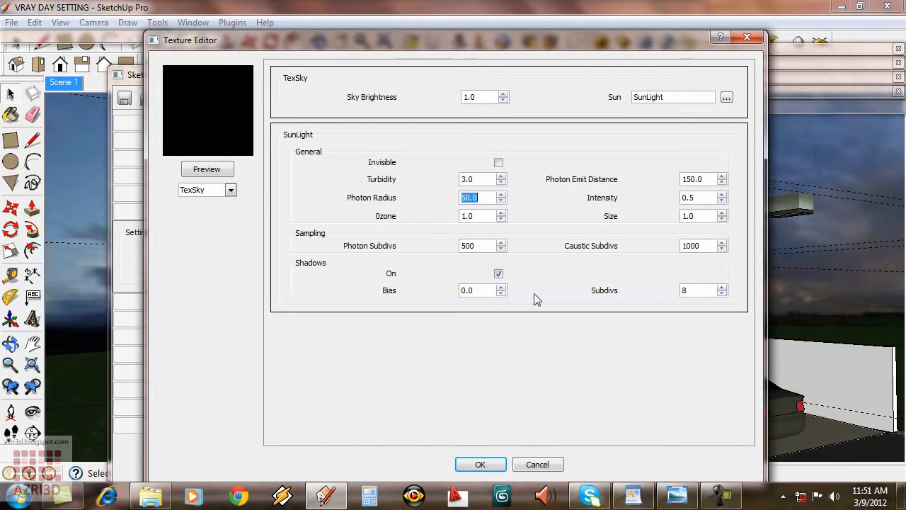
# - Set the sunlight's shadow Subdivs to 16 and accept the sky texture
pyautogui.moveTo(701, 291); pyautogui.dragTo(661, 286)
pyautogui.write('16')
pyautogui.press('Return')
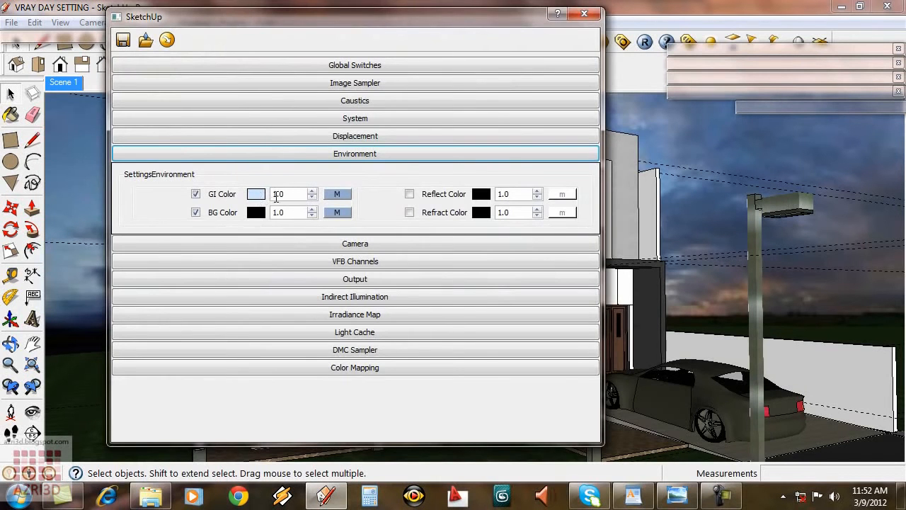
# - Change the environment's GI color to a paler, less saturated blue
pyautogui.click(255, 194)
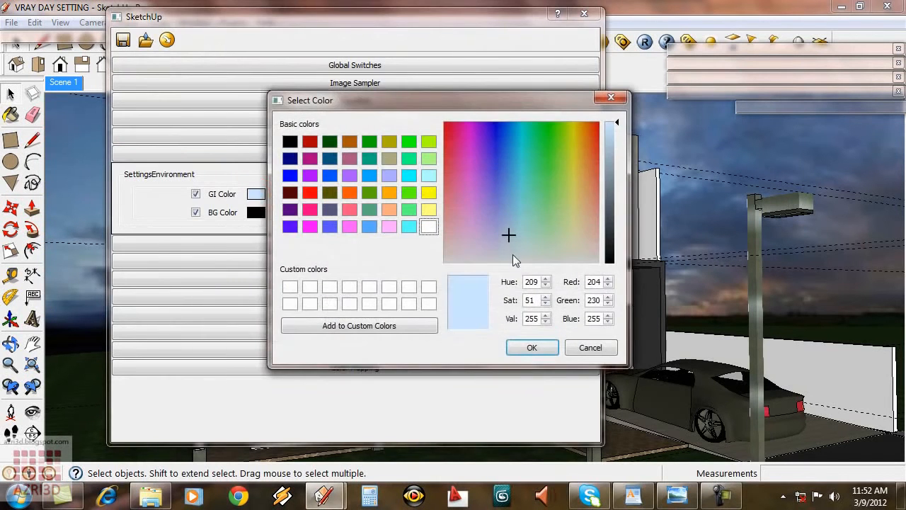
pyautogui.moveTo(510, 233); pyautogui.dragTo(509, 255)
pyautogui.click(532, 347)
# - Set the physical camera's shutter speed to 10
pyautogui.click(333, 241)
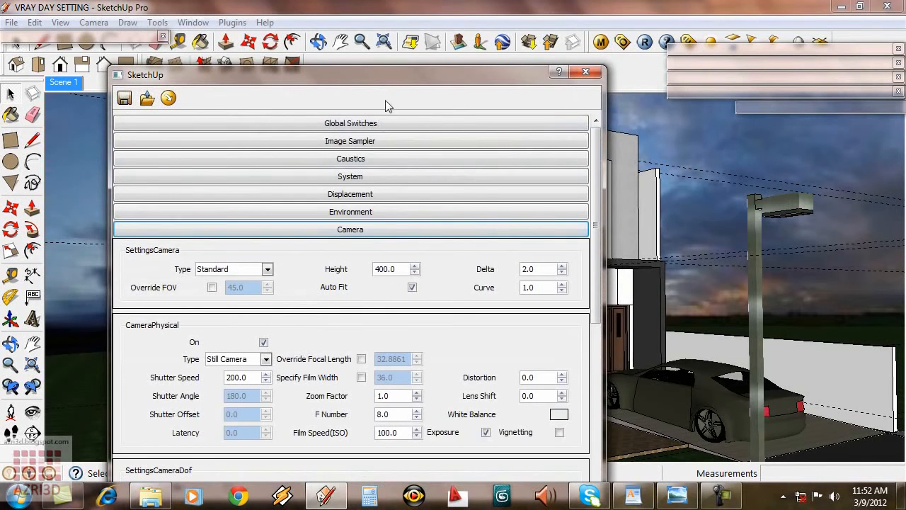
pyautogui.moveTo(386, 76); pyautogui.dragTo(386, 18)
pyautogui.doubleClick(252, 319)
pyautogui.write('10')
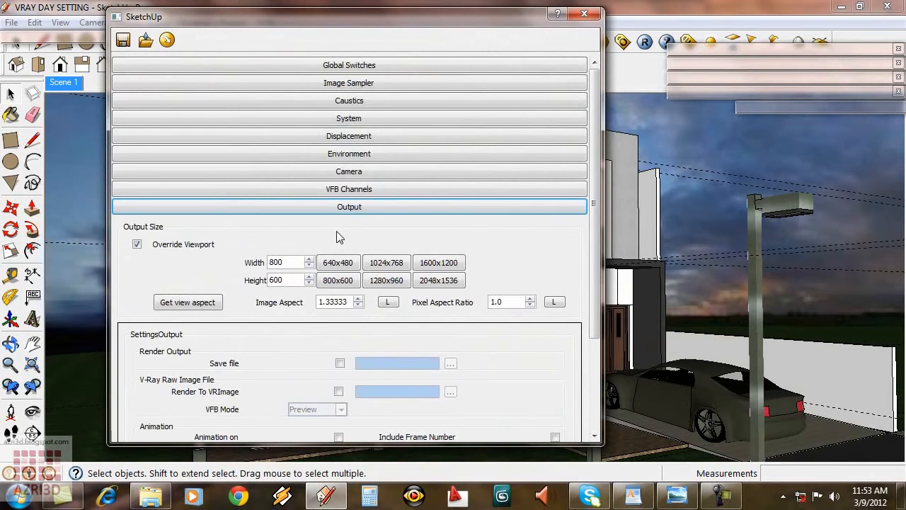
# - Set the output's image aspect to 1.6, lock it, and set the width to 1200
pyautogui.click(330, 304)
pyautogui.moveTo(330, 305); pyautogui.dragTo(378, 324)
pyautogui.write('6')
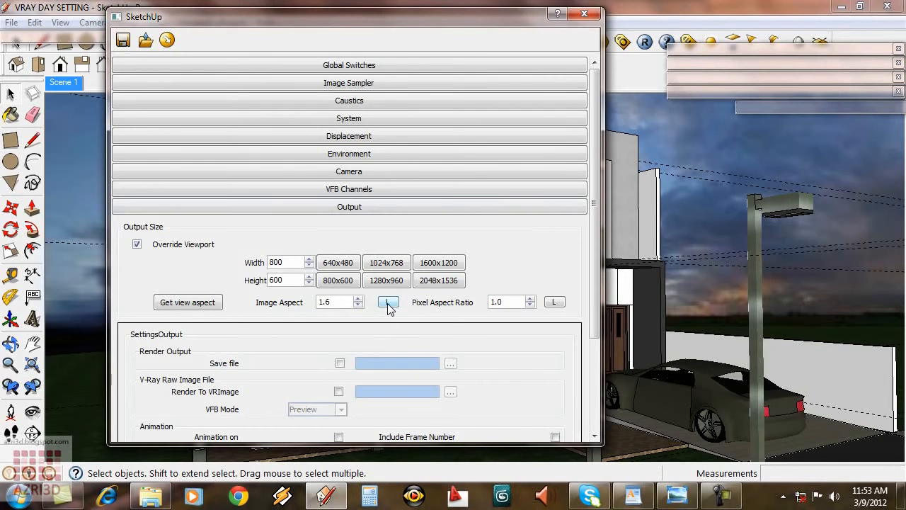
pyautogui.click(387, 303)
pyautogui.doubleClick(380, 279)
pyautogui.write('12')
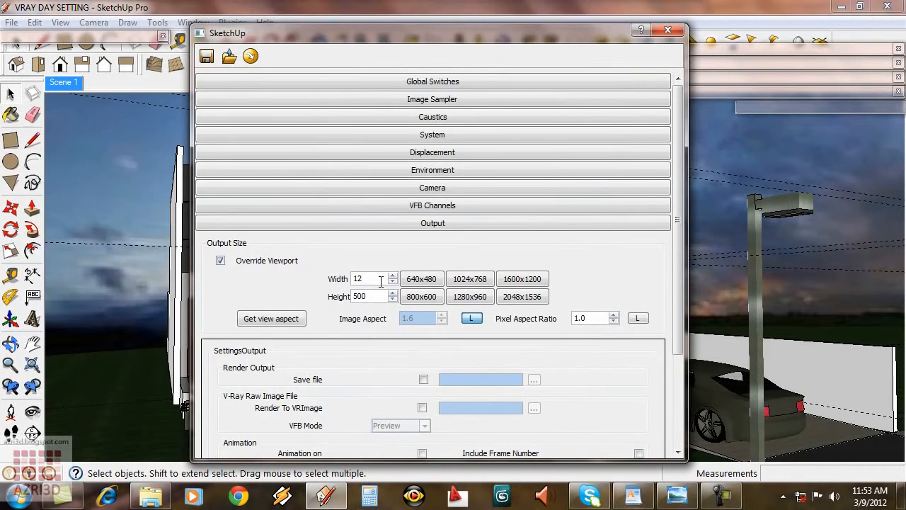
pyautogui.write('00')
pyautogui.press('Return')
pyautogui.click(416, 227)
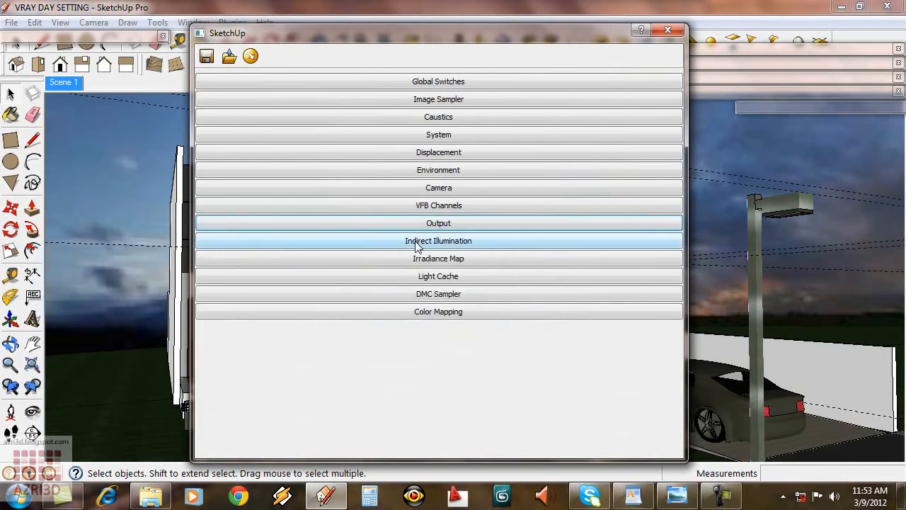
# - Turn on ambient occlusion for indirect illumination with a radius of 5 and 15 subdivs
pyautogui.click(419, 241)
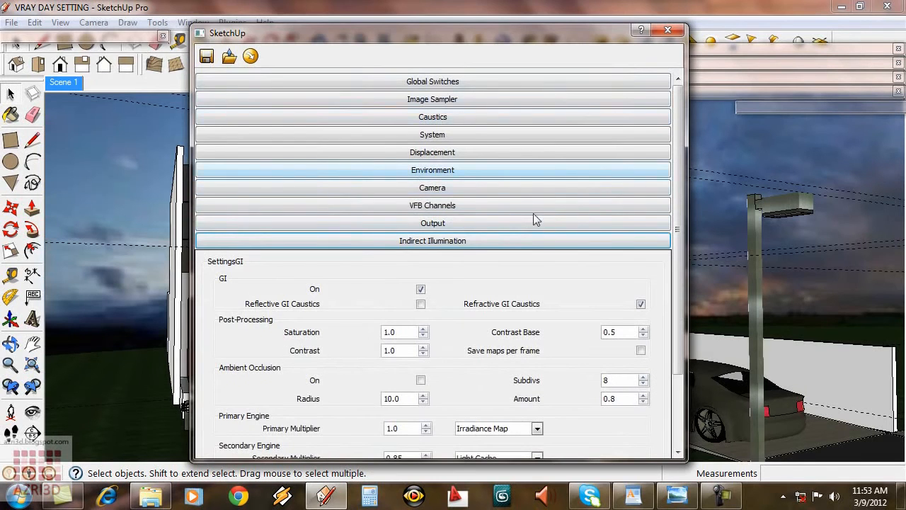
pyautogui.moveTo(475, 31); pyautogui.dragTo(465, 8)
pyautogui.moveTo(667, 322); pyautogui.dragTo(670, 371)
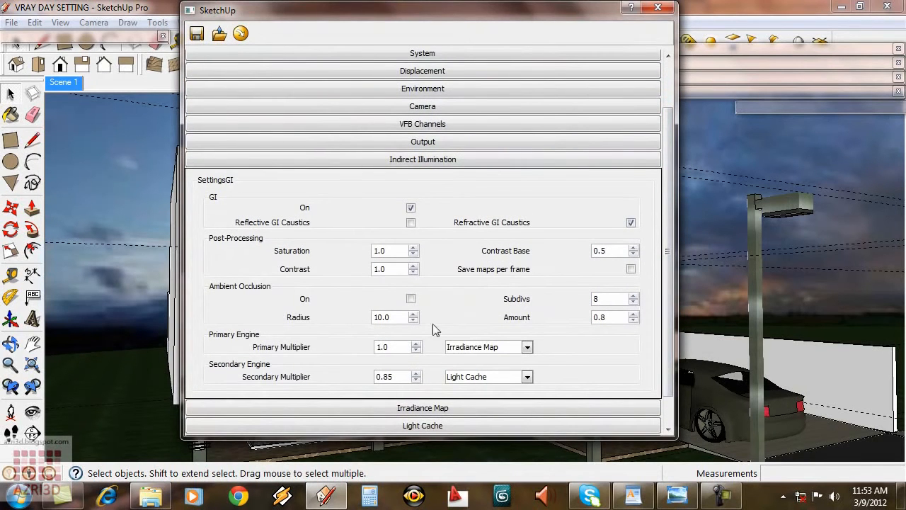
pyautogui.click(410, 300)
pyautogui.moveTo(398, 317); pyautogui.dragTo(355, 323)
pyautogui.write('5')
pyautogui.moveTo(618, 298); pyautogui.dragTo(599, 315)
pyautogui.write('15')
# - Set the ambient occlusion amount to 1 and the secondary engine's multiplier to 1.0
pyautogui.scroll(2, 598, 314)
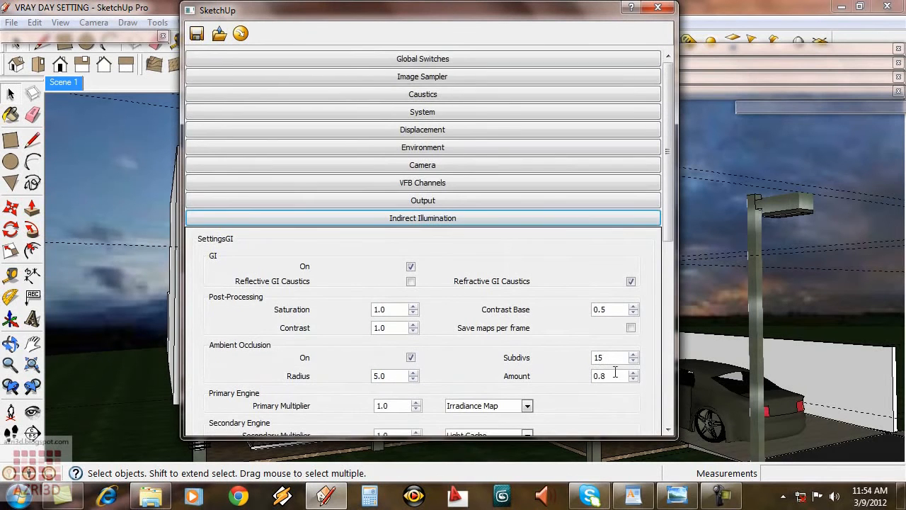
pyautogui.moveTo(616, 378); pyautogui.dragTo(548, 378)
pyautogui.write('1')
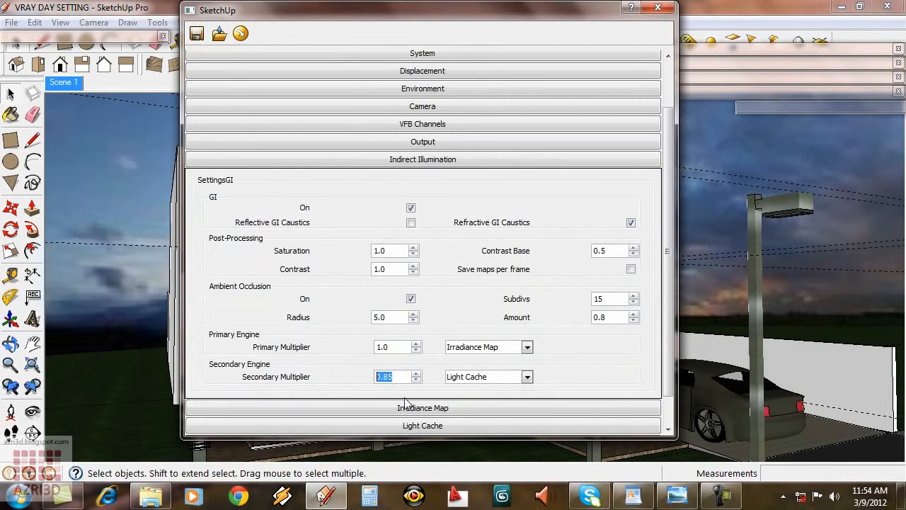
pyautogui.write('1')
# - Open the irradiance map's HSph. Subdivs value for editing
pyautogui.click(423, 408)
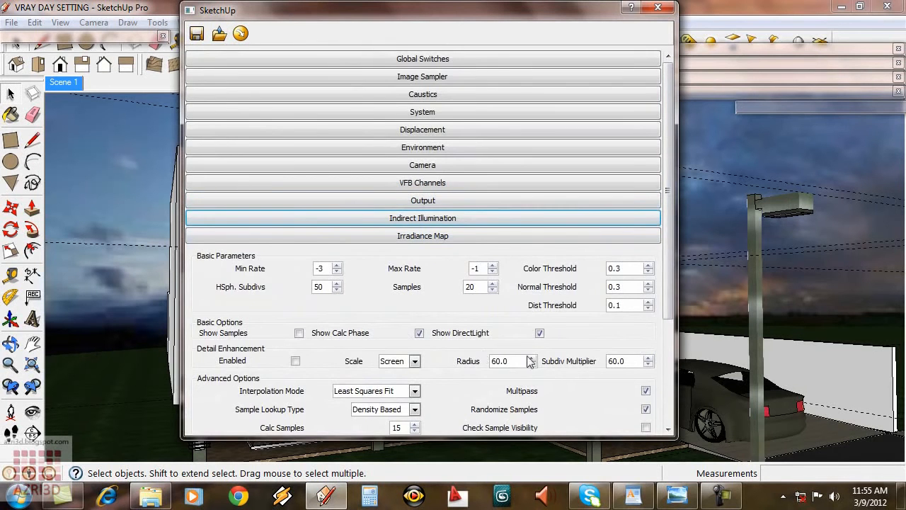
pyautogui.scroll(-1, 625, 348)
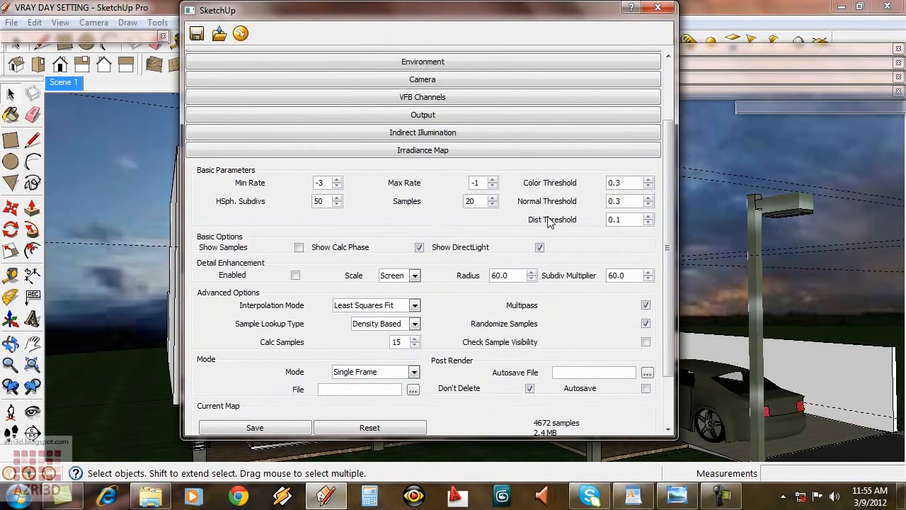
pyautogui.doubleClick(319, 201)
pyautogui.click(293, 155)
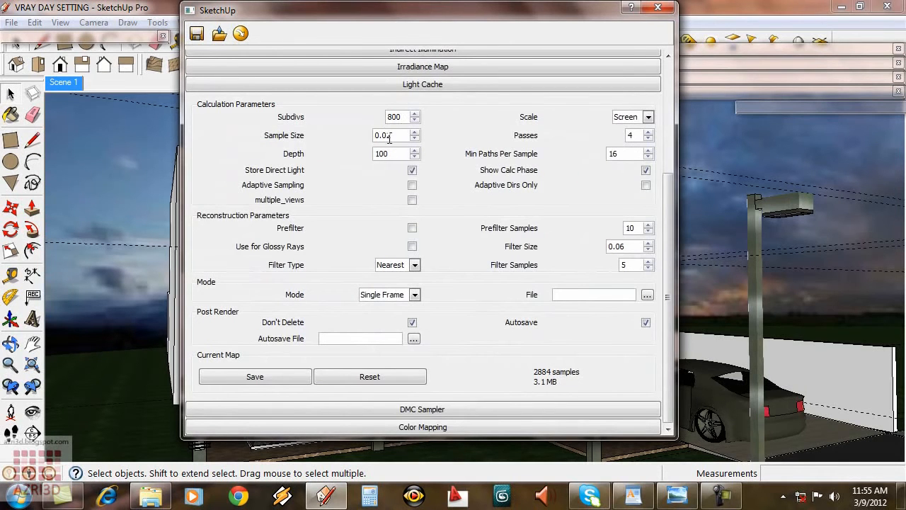
# - Set the light cache's sample size to 0.01
pyautogui.moveTo(387, 136); pyautogui.dragTo(433, 170)
pyautogui.write('1')
pyautogui.click(453, 81)
# - Set the DMC sampler's path sampler type to Legacy
pyautogui.click(461, 272)
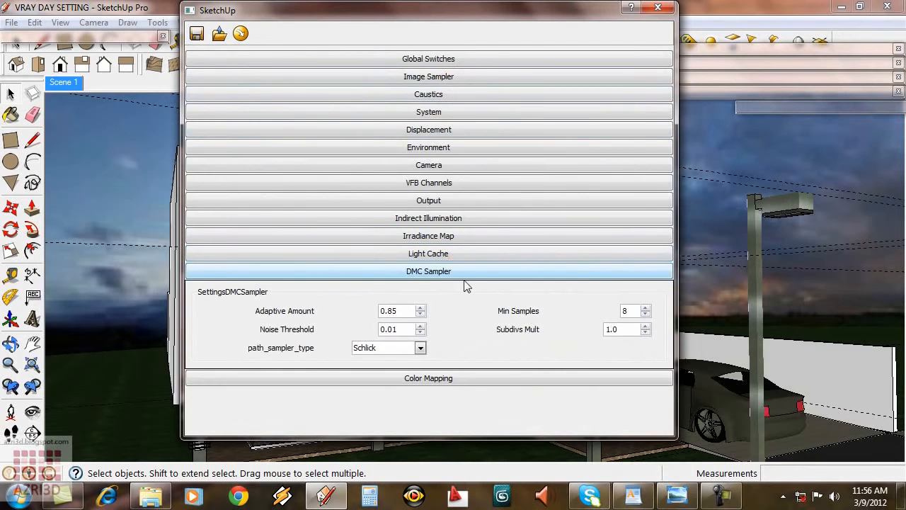
pyautogui.click(415, 350)
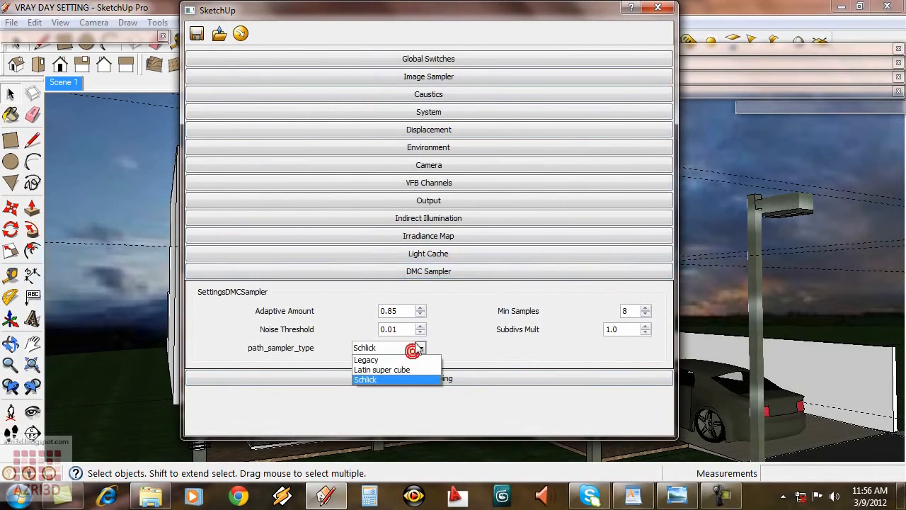
pyautogui.click(409, 358)
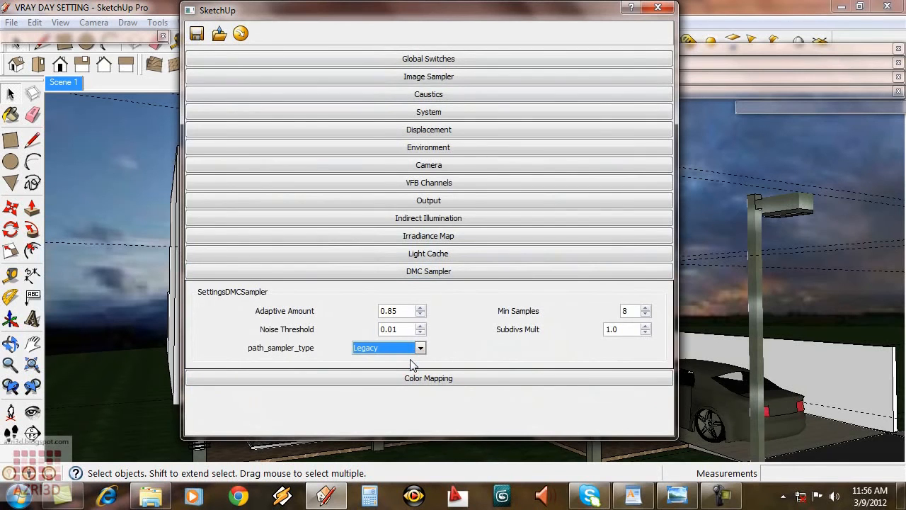
pyautogui.click(429, 272)
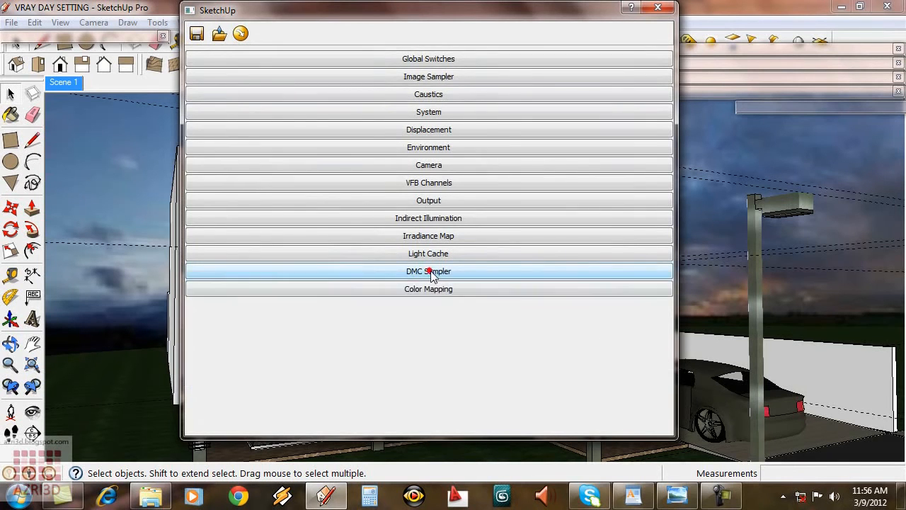
# - Change the color mapping type to Linear Multiply and open the bright multiplier for editing
pyautogui.click(439, 291)
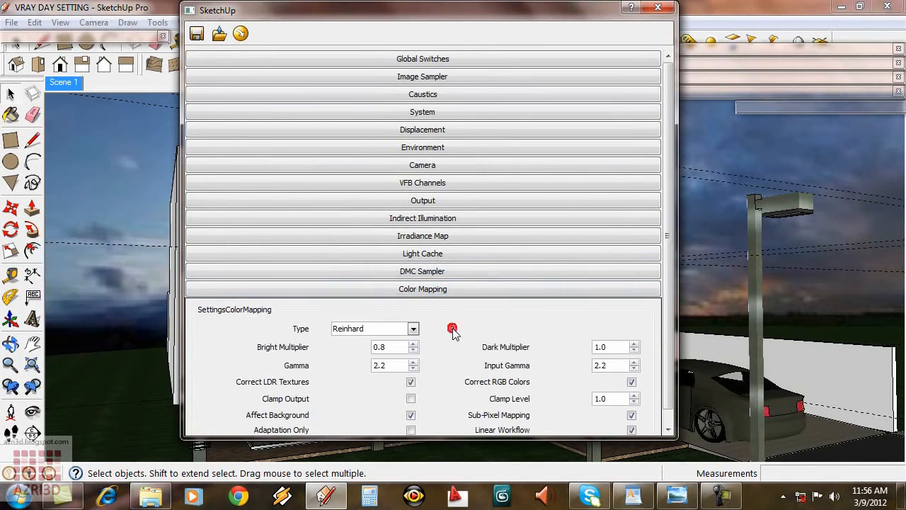
pyautogui.scroll(-1, 451, 331)
pyautogui.click(408, 316)
pyautogui.click(396, 324)
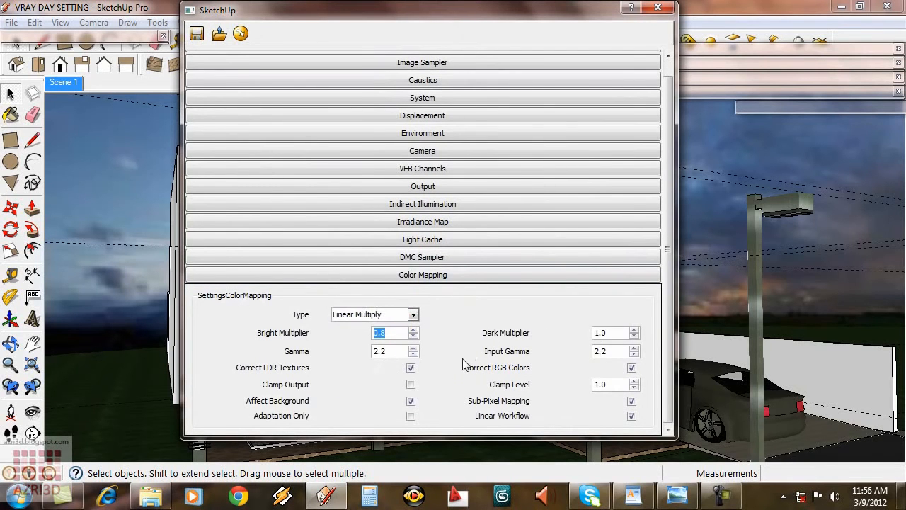
# - Enter the color mapping bright multiplier, a dark multiplier of 1.1 and a gamma of 1.9, disabling Affect Background and enabling Clamp Output
pyautogui.write('.1')
pyautogui.press('Tab')
pyautogui.write('1.1')
pyautogui.press('Tab')
pyautogui.write('1.9')
pyautogui.click(411, 401)
pyautogui.click(410, 384)
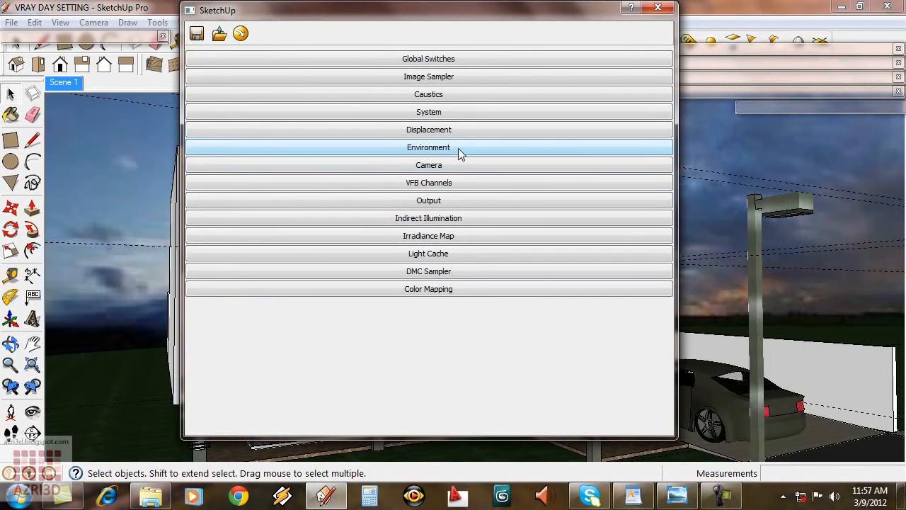
# - Check the sun intensity in the sky texture assigned to the environment's GI color
pyautogui.click(458, 153)
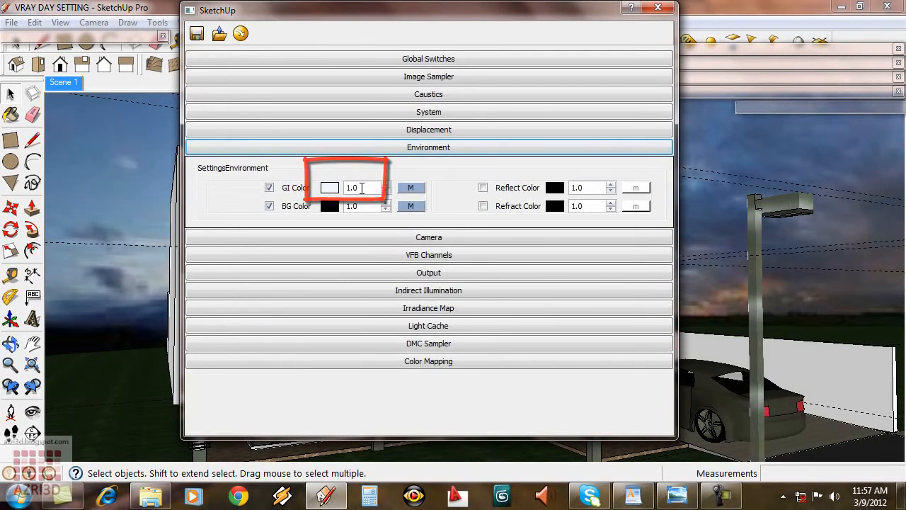
pyautogui.click(411, 188)
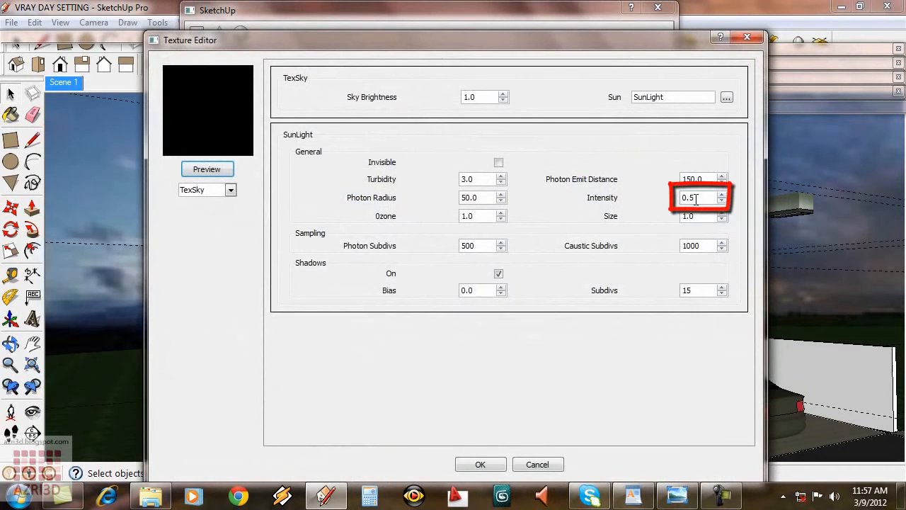
pyautogui.click(540, 463)
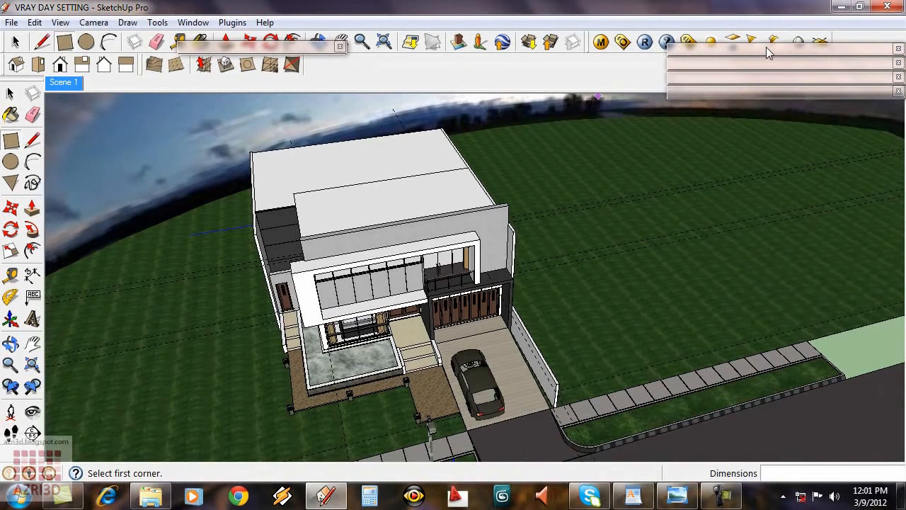
# - Open the shadow settings and turn on shadows for the house model
pyautogui.click(767, 47)
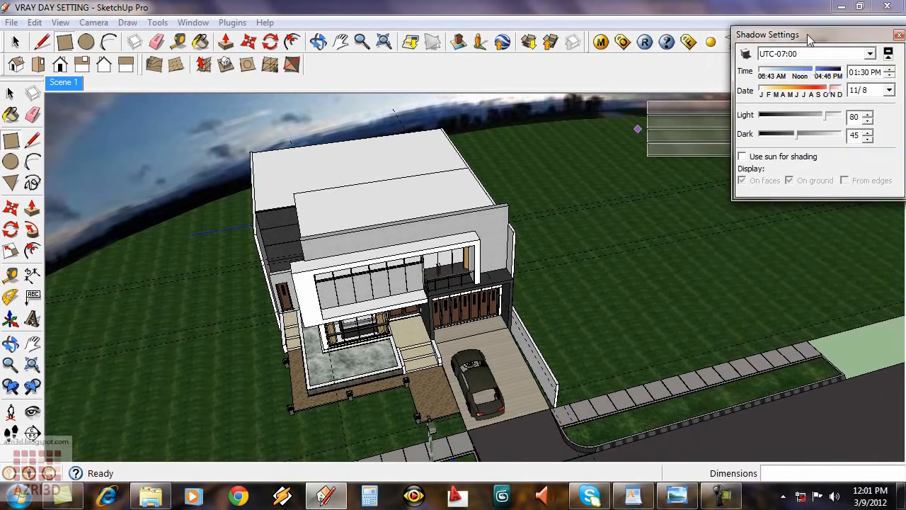
pyautogui.moveTo(810, 39); pyautogui.dragTo(722, 138)
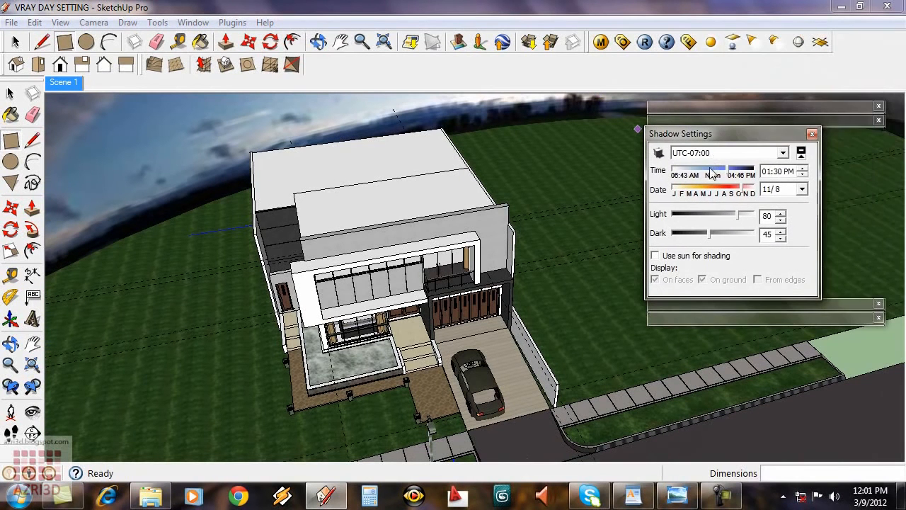
pyautogui.click(658, 153)
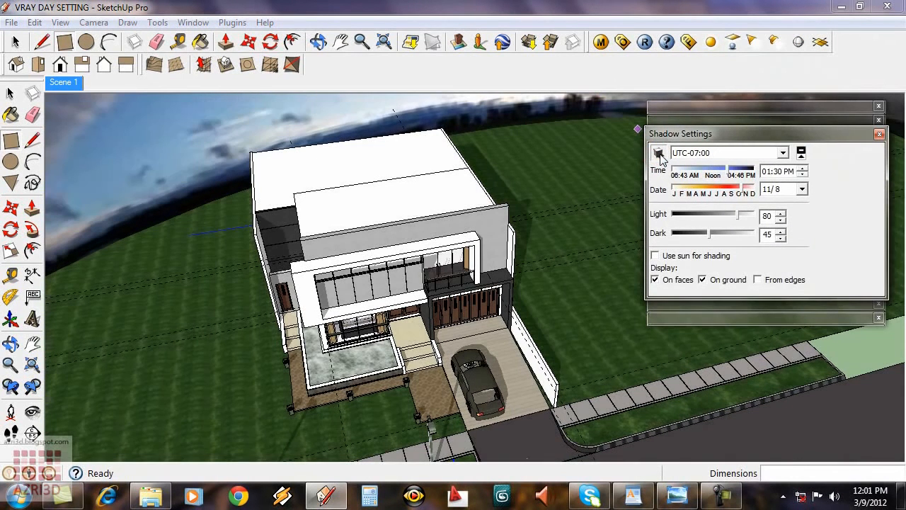
# - Using the top view, set the shadows to 02:29 PM on 11/7 with Use sun for shading, and return to Scene 1
pyautogui.click(37, 65)
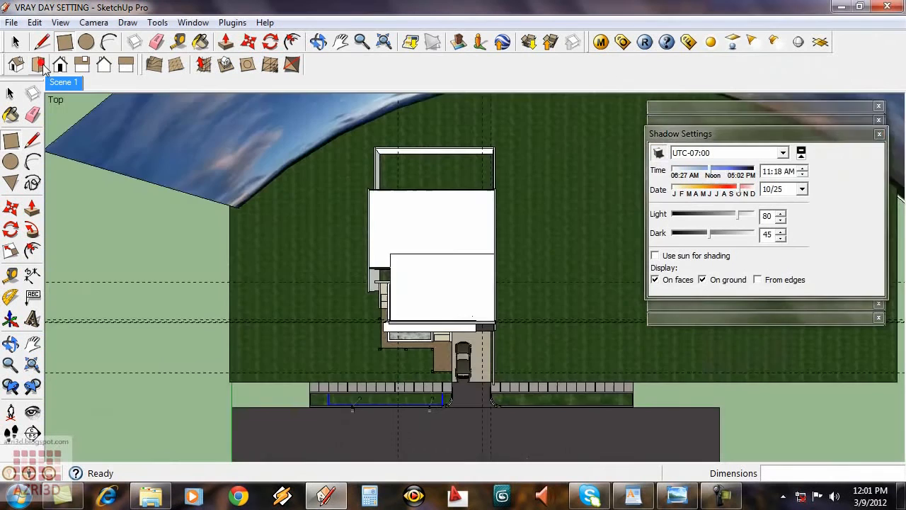
pyautogui.scroll(1, 723, 208)
pyautogui.moveTo(711, 171); pyautogui.dragTo(738, 171)
pyautogui.moveTo(738, 188); pyautogui.dragTo(742, 187)
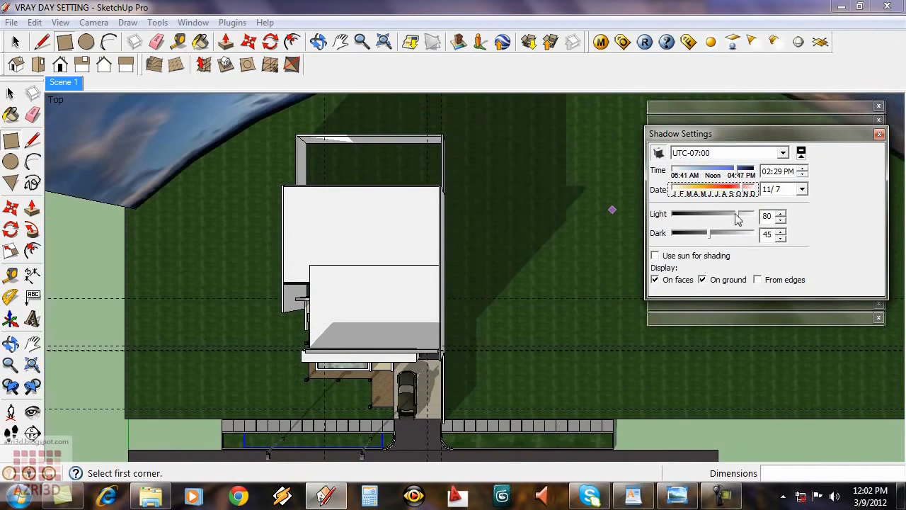
pyautogui.click(670, 255)
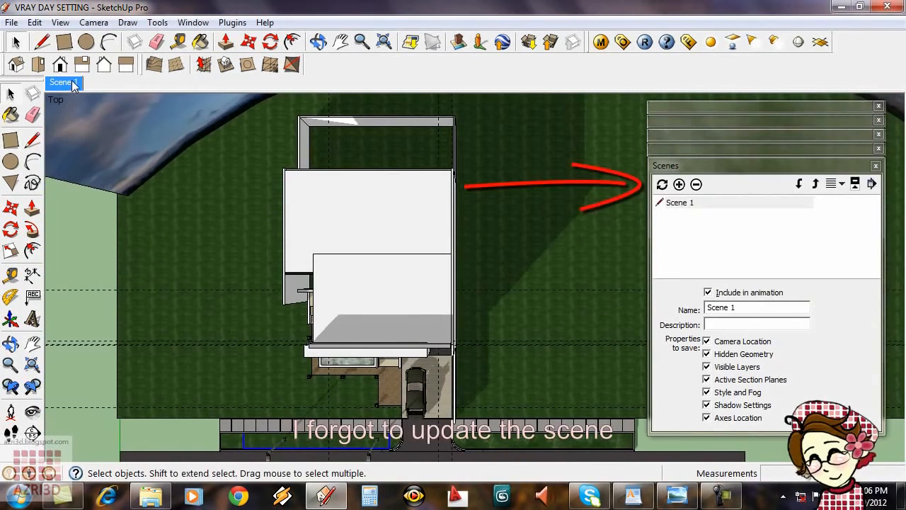
pyautogui.click(62, 83)
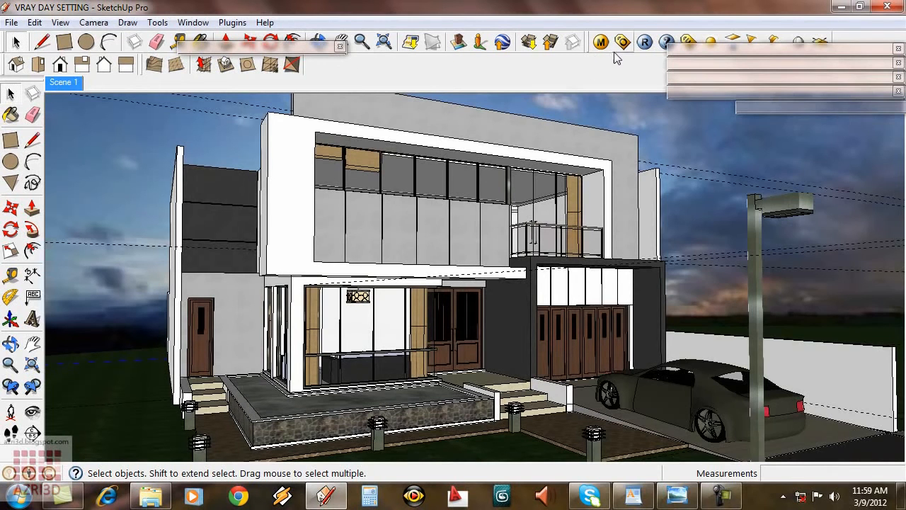
# - Sample the grass material Rumput and inspect its displacement amount and displacement bitmap in the V-Ray material editor
pyautogui.press('b')
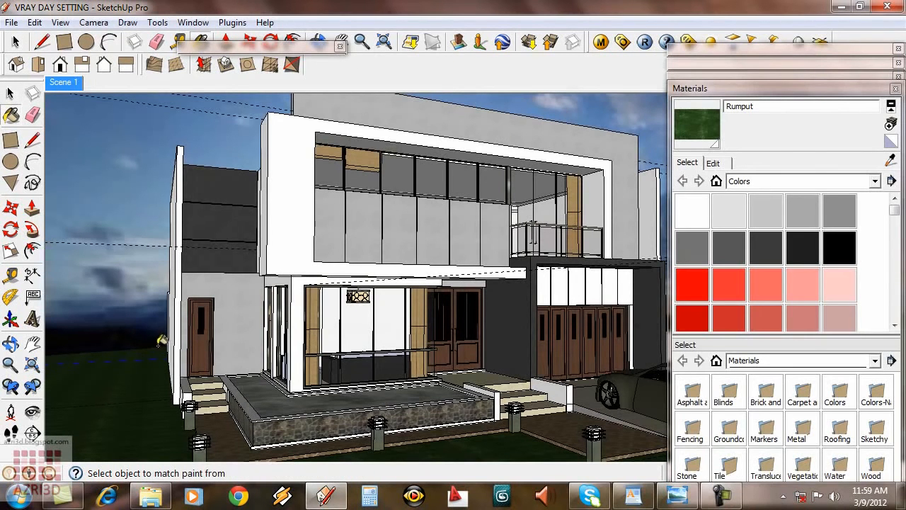
pyautogui.click(602, 43)
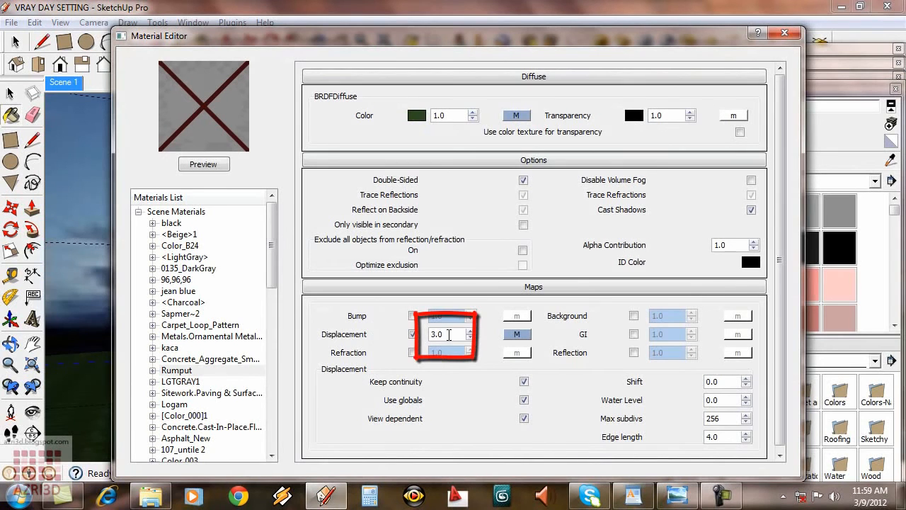
pyautogui.doubleClick(455, 334)
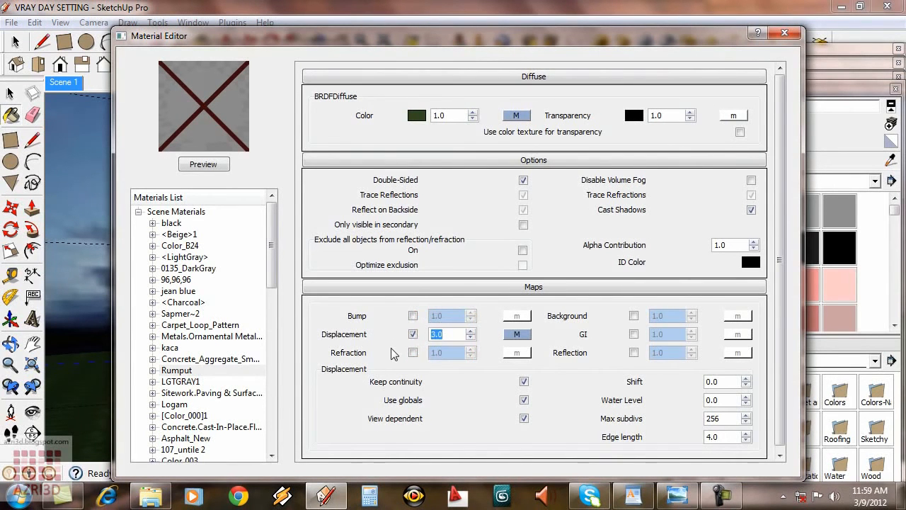
pyautogui.click(517, 334)
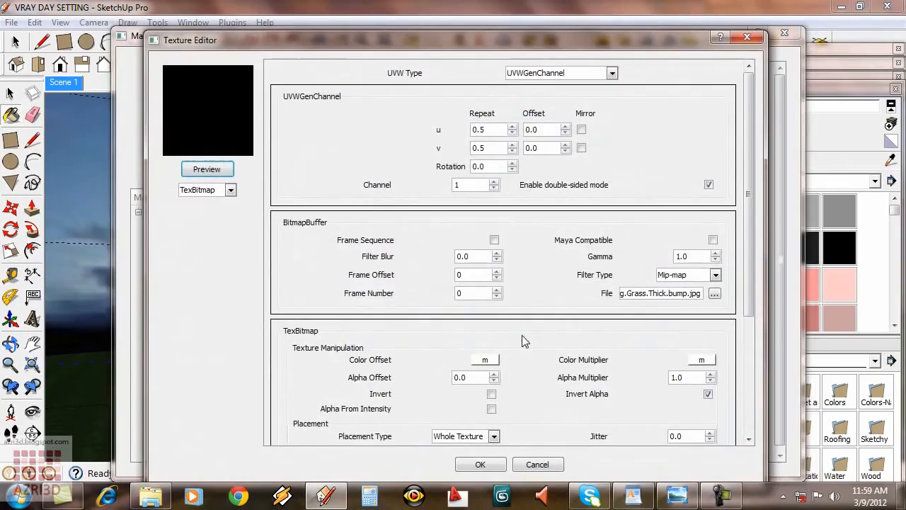
pyautogui.click(715, 293)
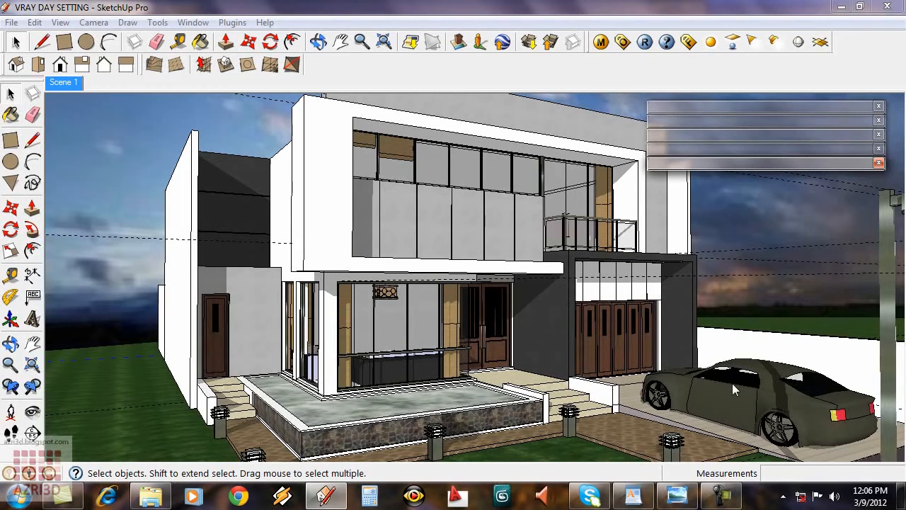
# - Draw an upright rectangle about 3' by 3' 3" in the front view, in the empty area beside the lawn
pyautogui.moveTo(732, 384); pyautogui.dragTo(631, 384, button='middle')
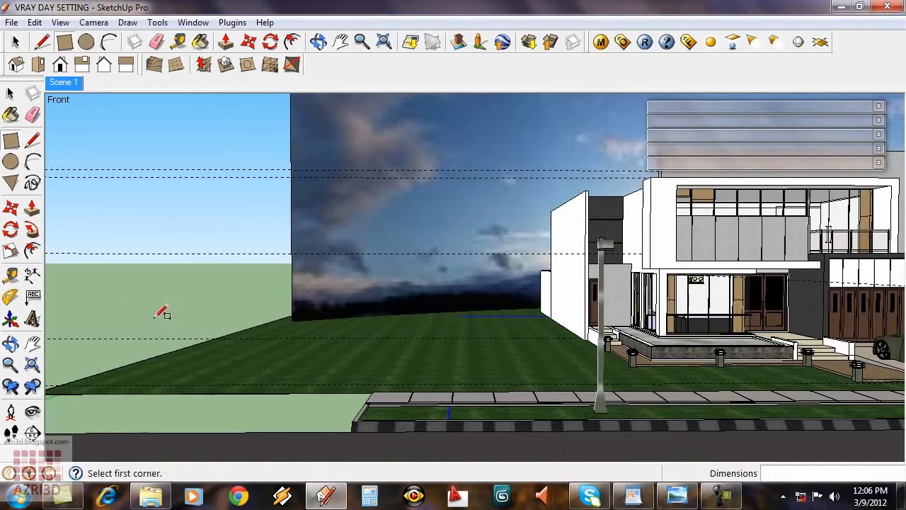
pyautogui.click(110, 322)
pyautogui.click(229, 193)
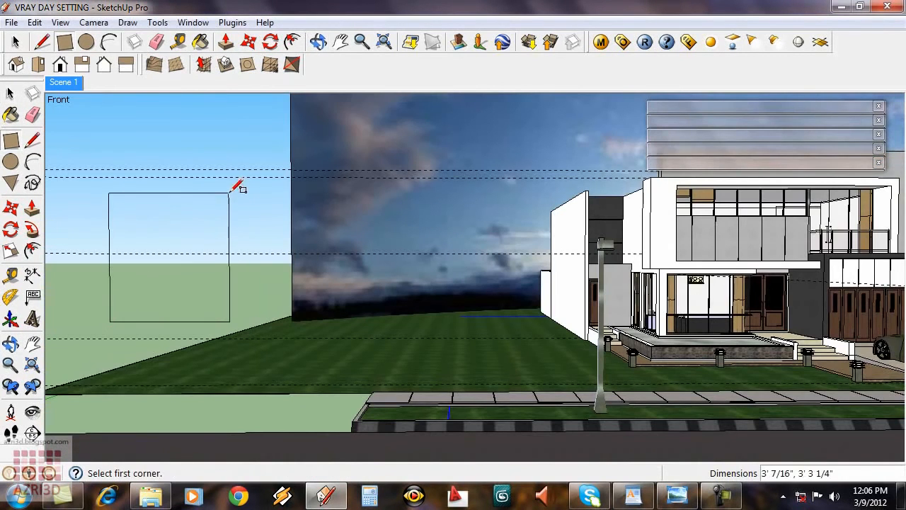
# - Select the new rectangle and make it a group
pyautogui.press('space')
pyautogui.click(197, 312)
pyautogui.rightClick(197, 312)
pyautogui.click(234, 200)
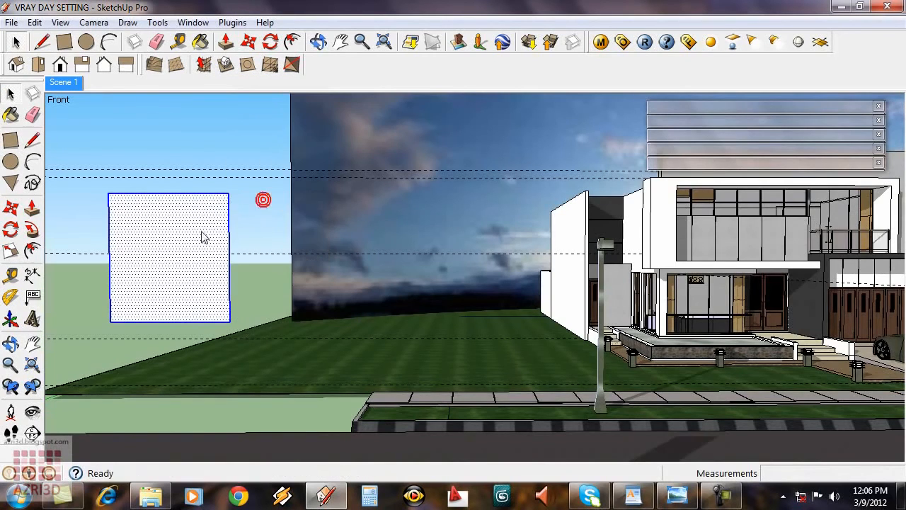
# - Import the tree image texture30 as a texture inside the rectangle's group, fitting it across the full width from the lower corner
pyautogui.doubleClick(178, 226)
pyautogui.click(11, 22)
pyautogui.click(73, 243)
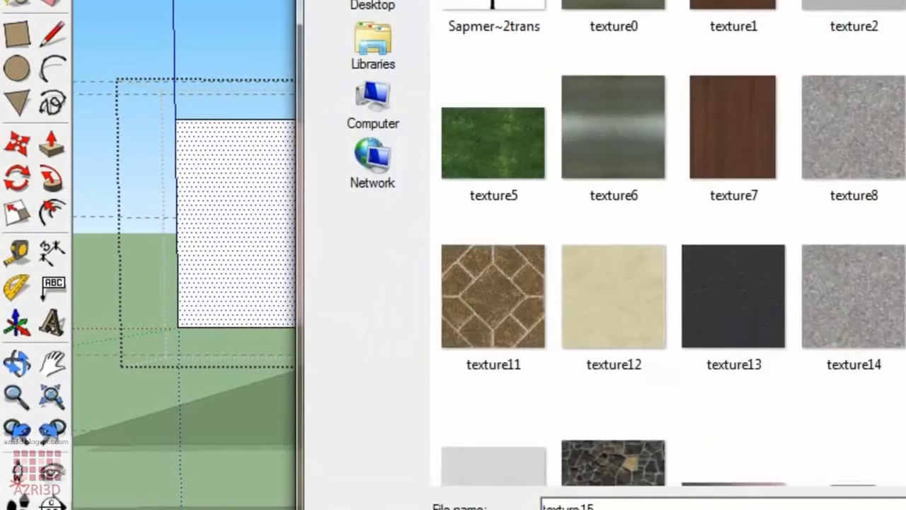
pyautogui.scroll(-5, 905, 306)
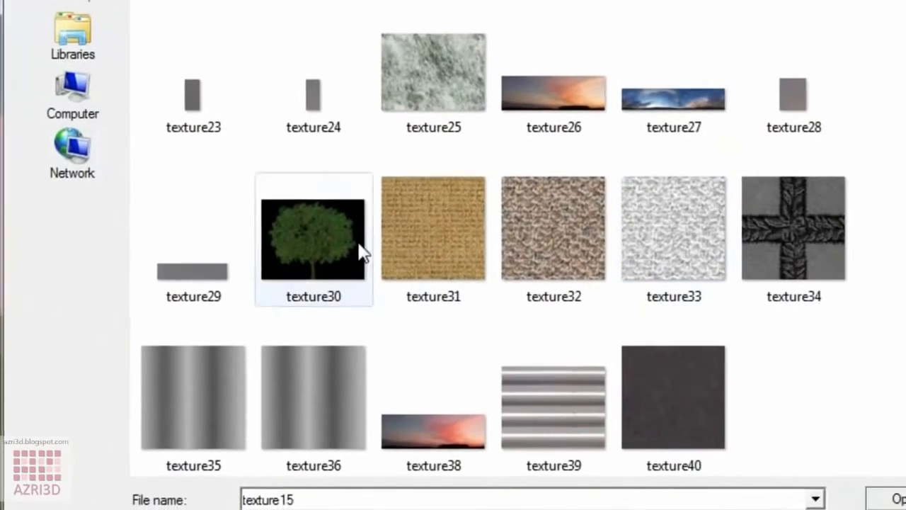
pyautogui.click(609, 256)
pyautogui.click(840, 491)
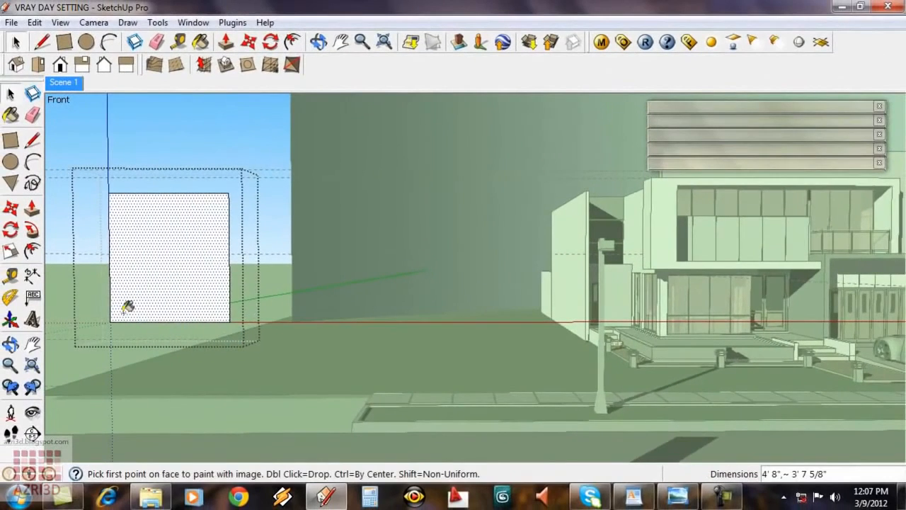
pyautogui.click(109, 321)
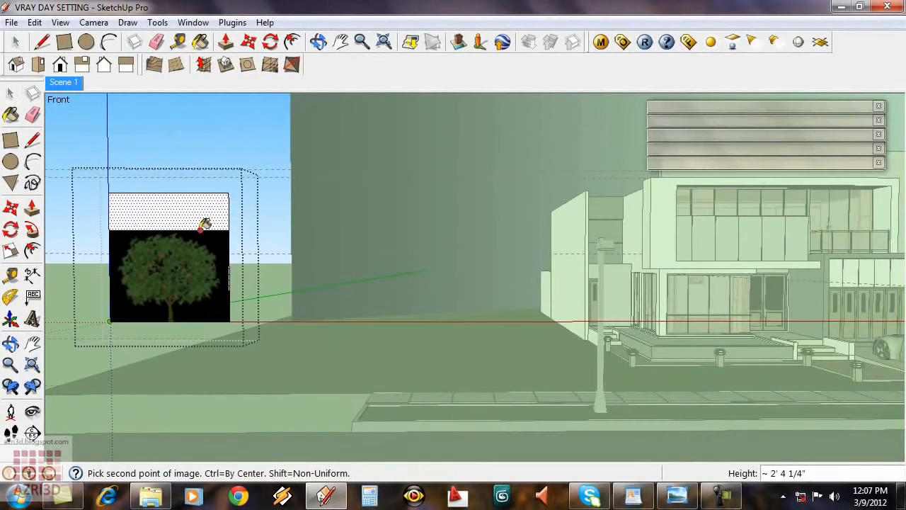
pyautogui.click(202, 226)
# - Lower the rectangle's top edge to trim the face to a single tree image, and leave the group
pyautogui.click(10, 93)
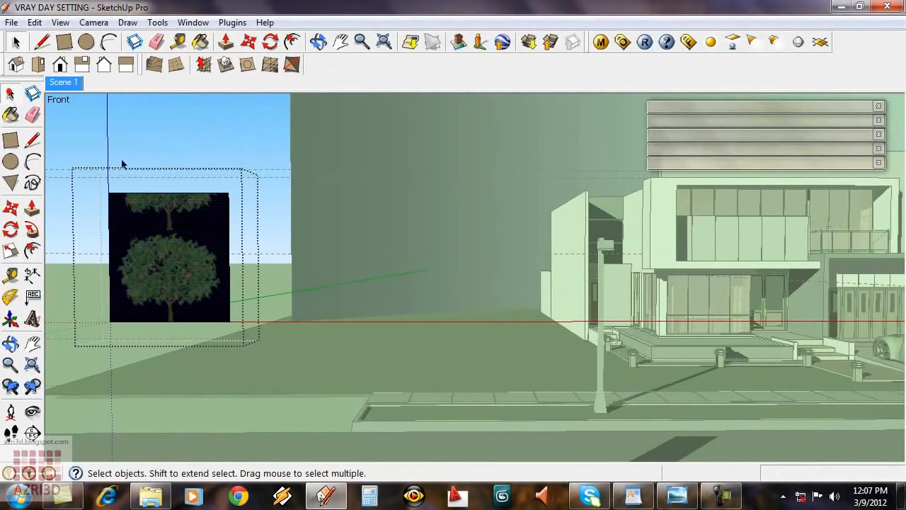
pyautogui.press('m')
pyautogui.click(274, 200)
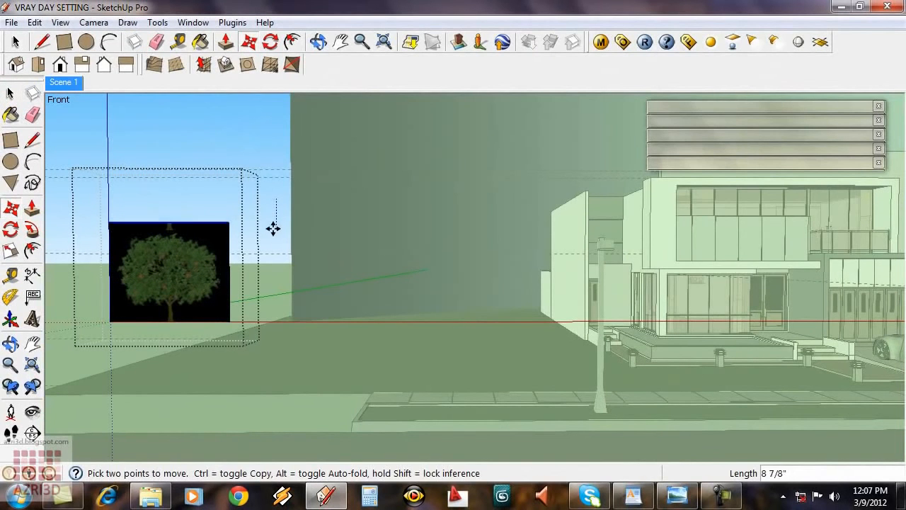
pyautogui.click(272, 237)
pyautogui.press('space')
pyautogui.press('Escape')
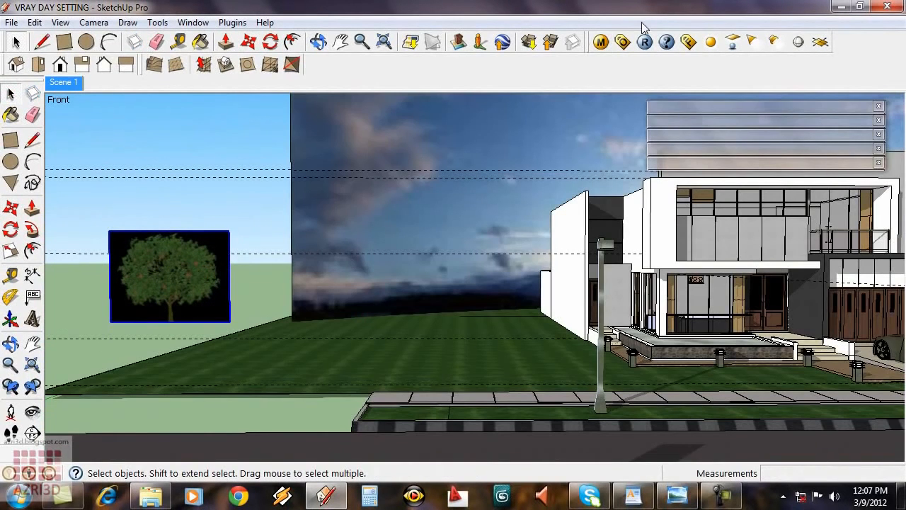
# - Set Sapmer~2trans.jpg as the transparency map of the tree face's Sapmer~2 material in the V-Ray material editor, and preview the result
pyautogui.click(602, 41)
pyautogui.press('b')
pyautogui.keyDown('alt'); pyautogui.click(212, 255); pyautogui.keyUp('alt')
pyautogui.click(692, 89)
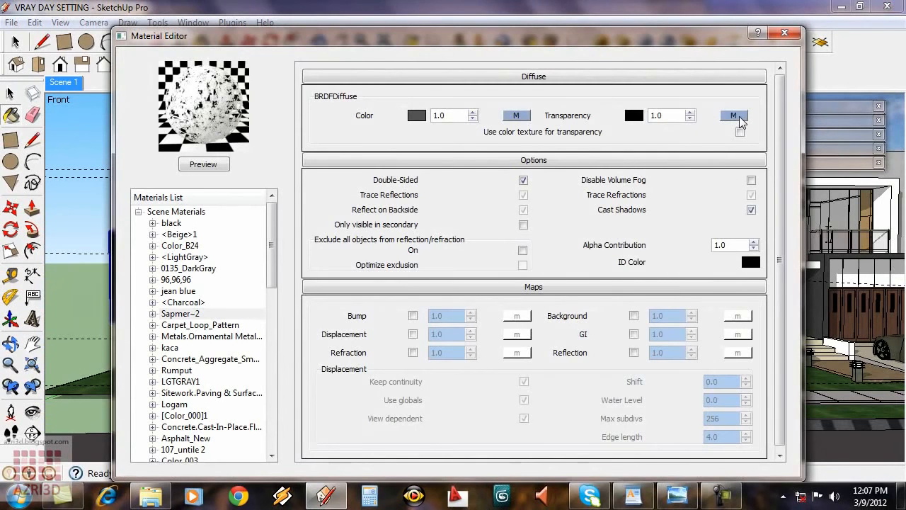
pyautogui.click(738, 117)
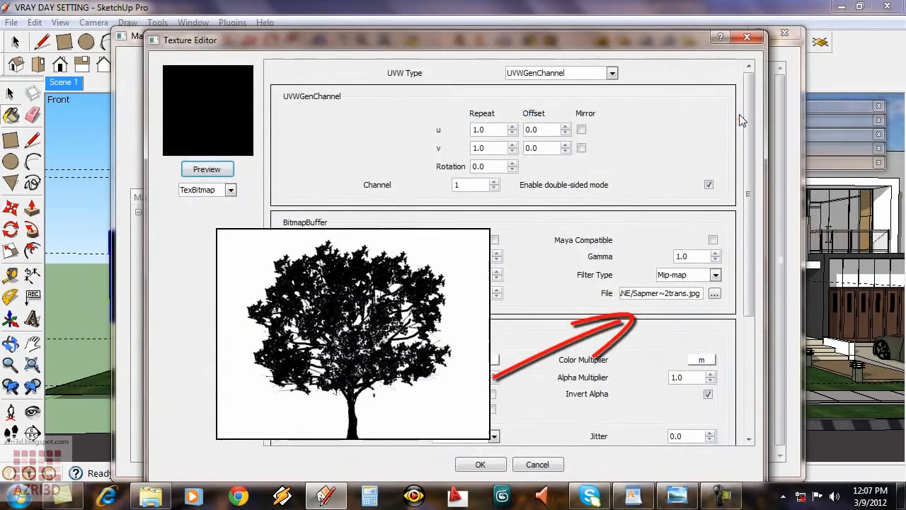
pyautogui.click(715, 297)
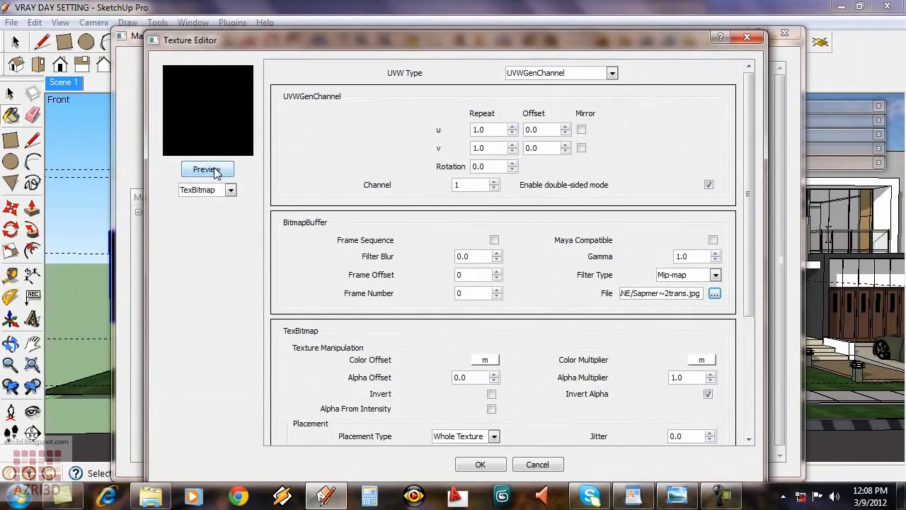
pyautogui.click(215, 166)
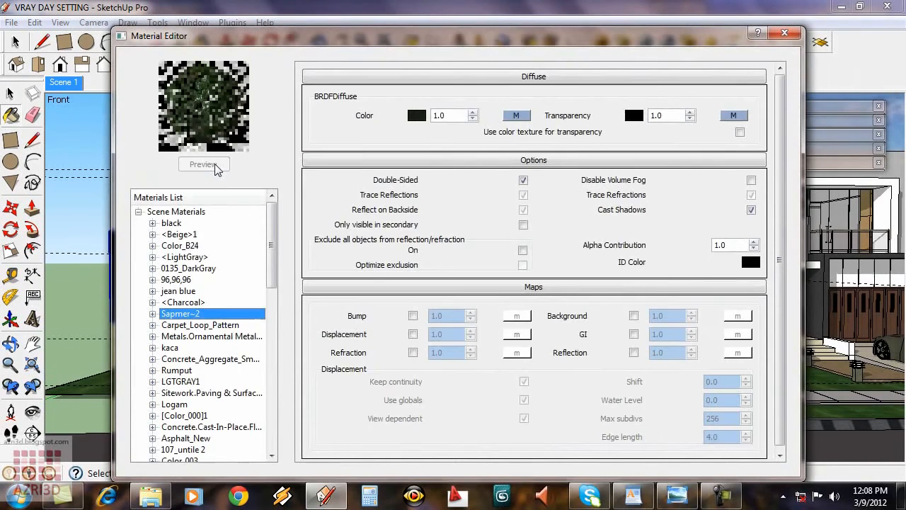
pyautogui.click(784, 33)
pyautogui.press('space')
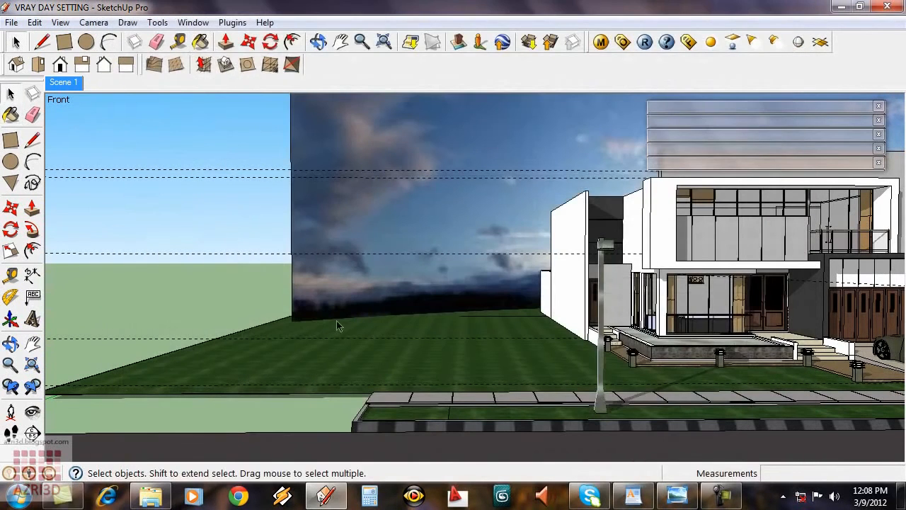
# - Examine the house site and the tree image panels around the lawn and road from several angles, and return to the Scene 1 view
pyautogui.moveTo(613, 367); pyautogui.dragTo(641, 354, button='middle')
pyautogui.scroll(3, 642, 354)
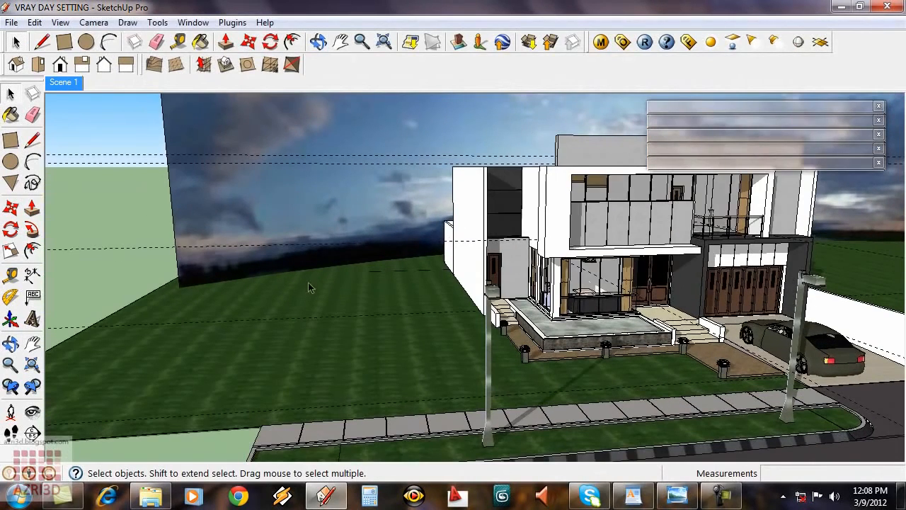
pyautogui.scroll(-3, 428, 306)
pyautogui.scroll(2, 428, 267)
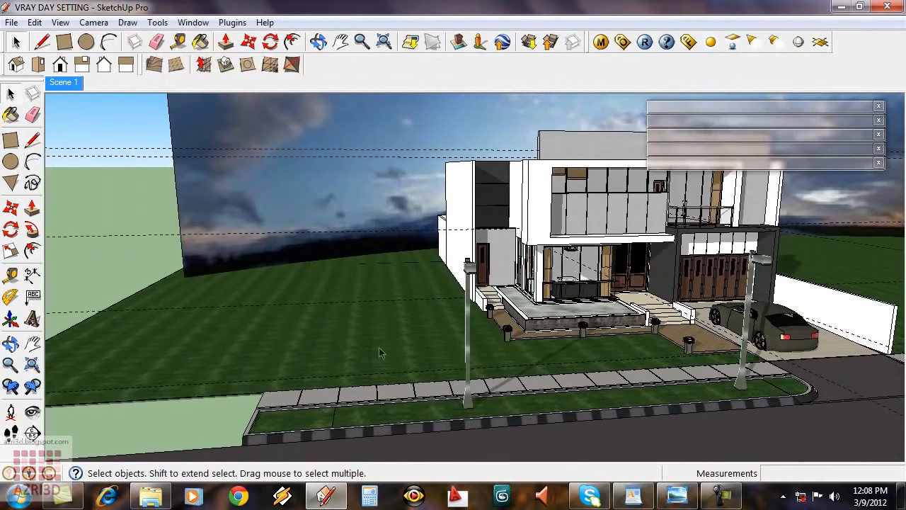
pyautogui.scroll(-1, 241, 389)
pyautogui.scroll(1, 465, 397)
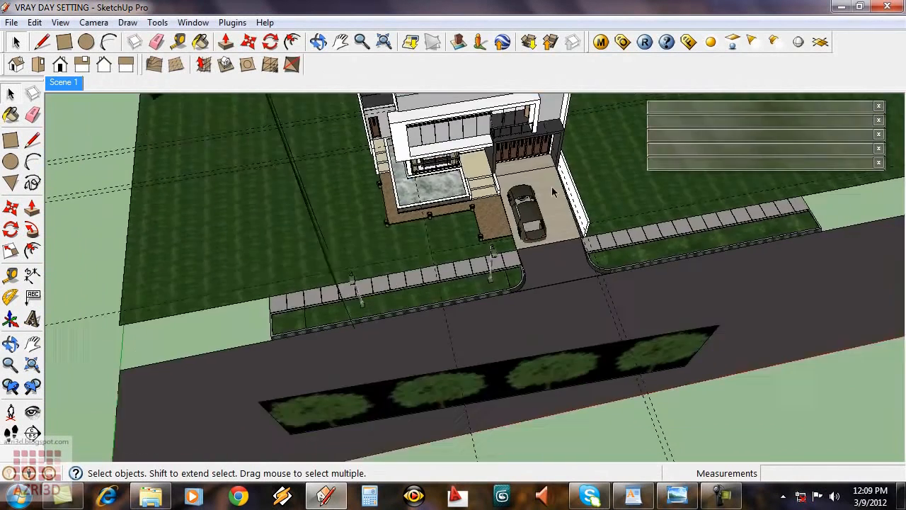
pyautogui.moveTo(473, 316); pyautogui.dragTo(469, 357, button='middle')
pyautogui.scroll(-1, 340, 253)
pyautogui.moveTo(435, 265); pyautogui.dragTo(401, 377, button='middle')
pyautogui.scroll(3, 401, 377)
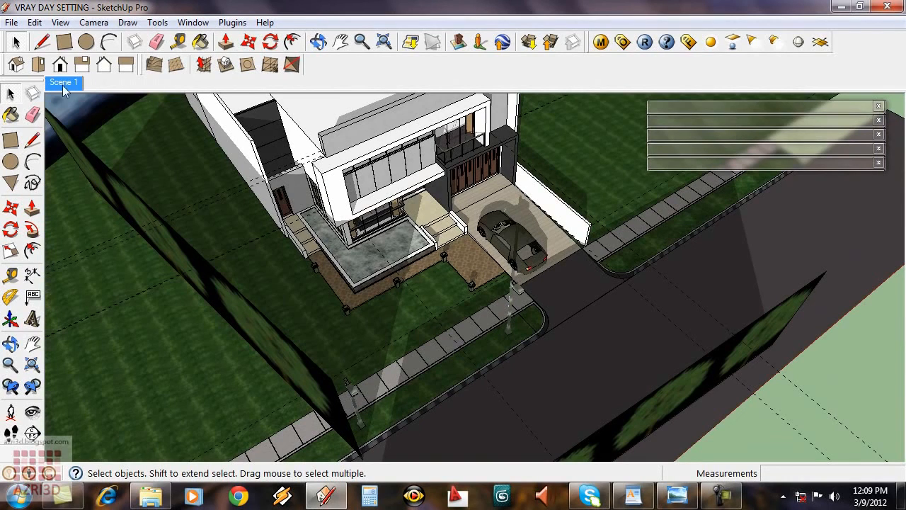
pyautogui.click(63, 83)
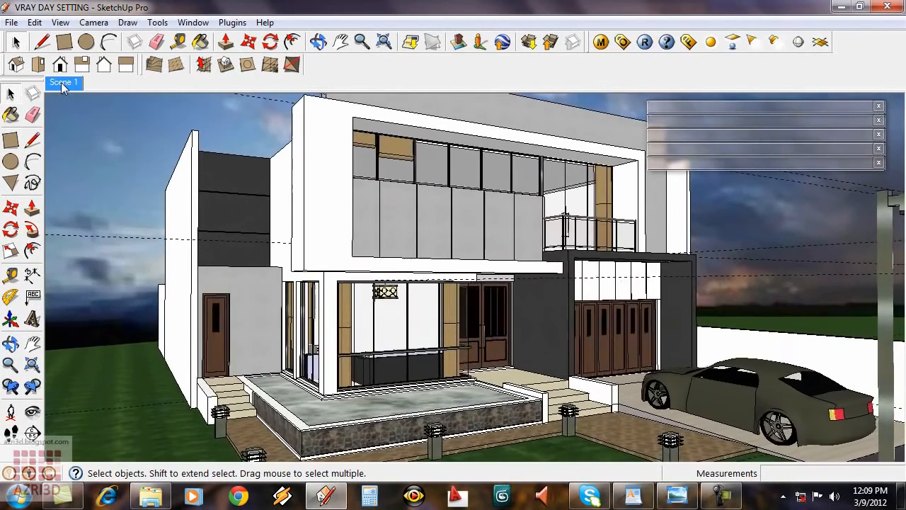
# - Review the reflection, bump and displacement settings of the pool's WATER04 material in the V-Ray material editor, and close it
pyautogui.press('b')
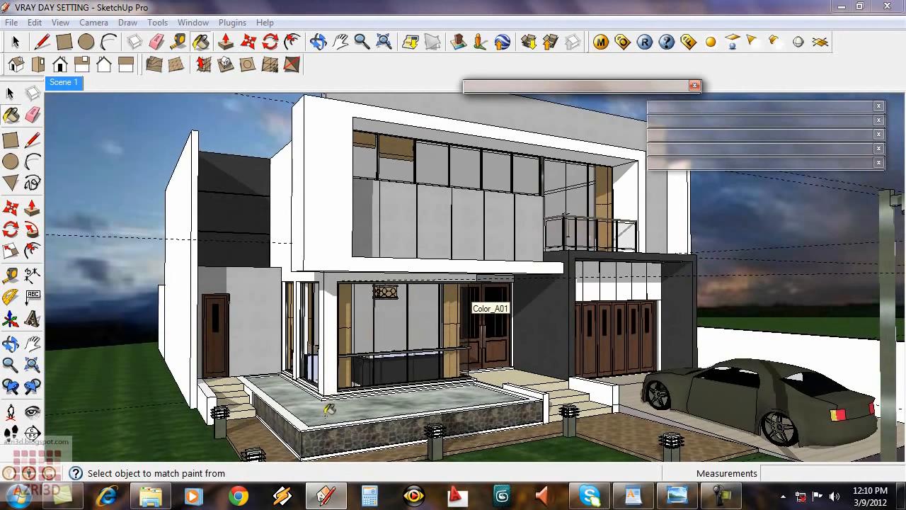
pyautogui.click(600, 42)
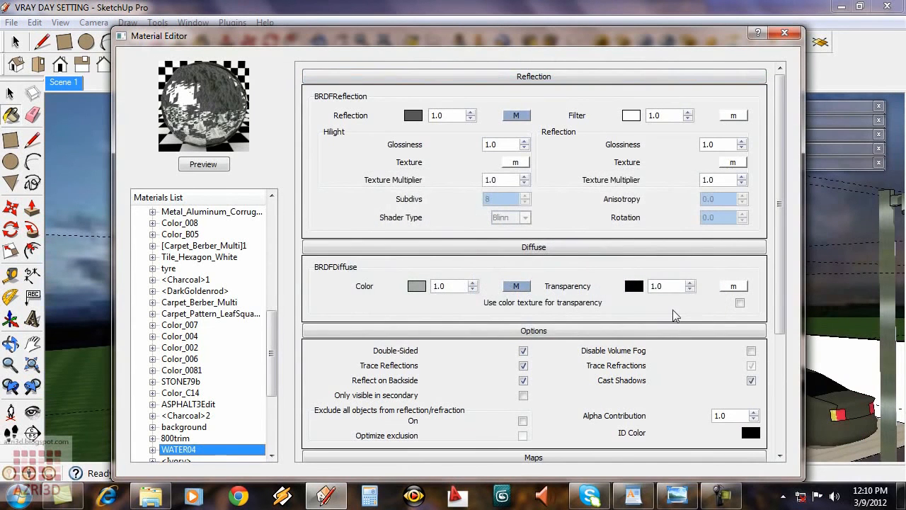
pyautogui.click(673, 312)
pyautogui.scroll(-3, 674, 316)
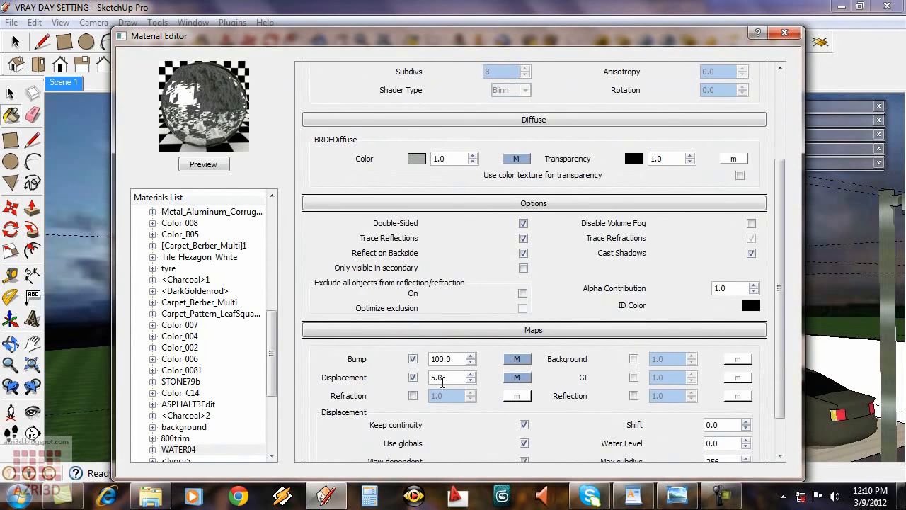
pyautogui.click(602, 204)
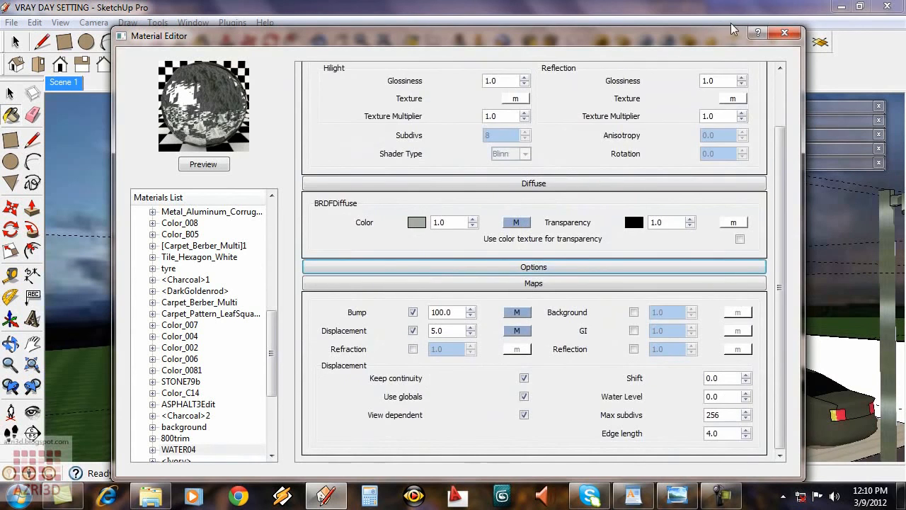
pyautogui.click(785, 34)
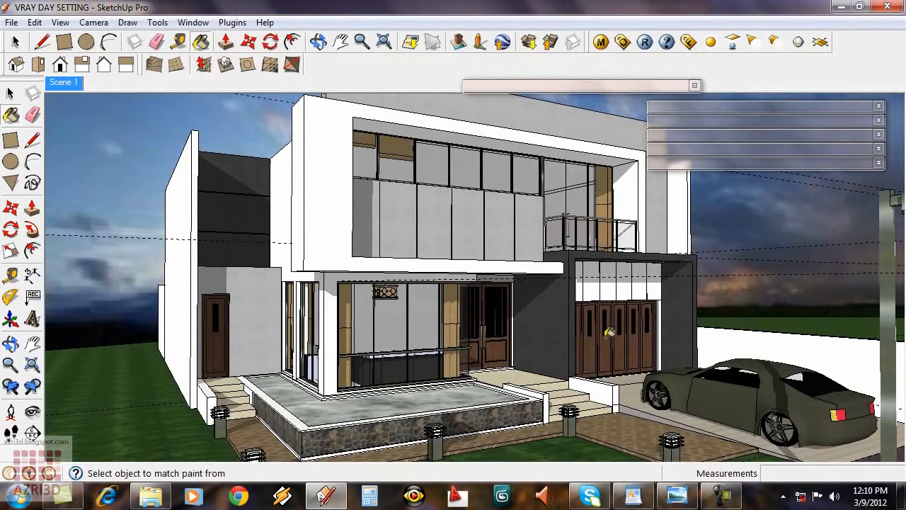